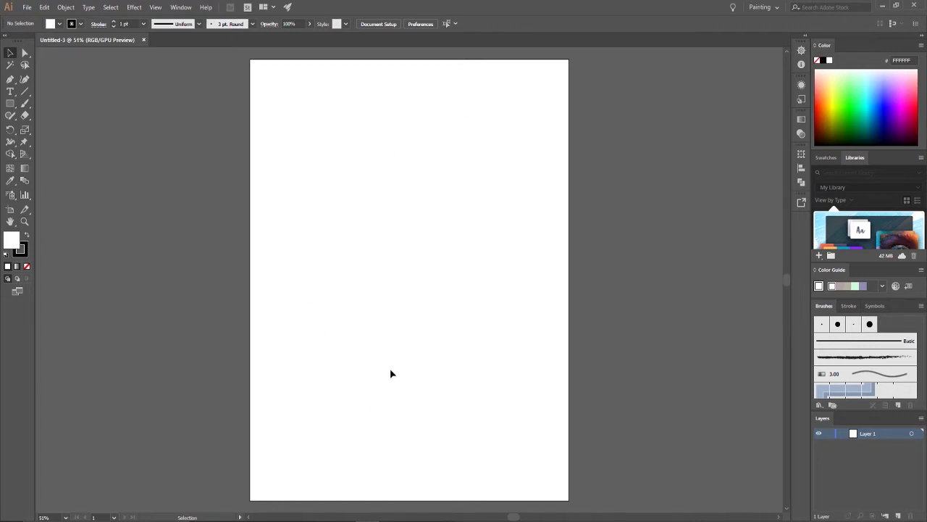
- Paste the brick-wall elephant painting photo and scale it to span the artboard, top edge flush
key("a")
key("ctrl+v")
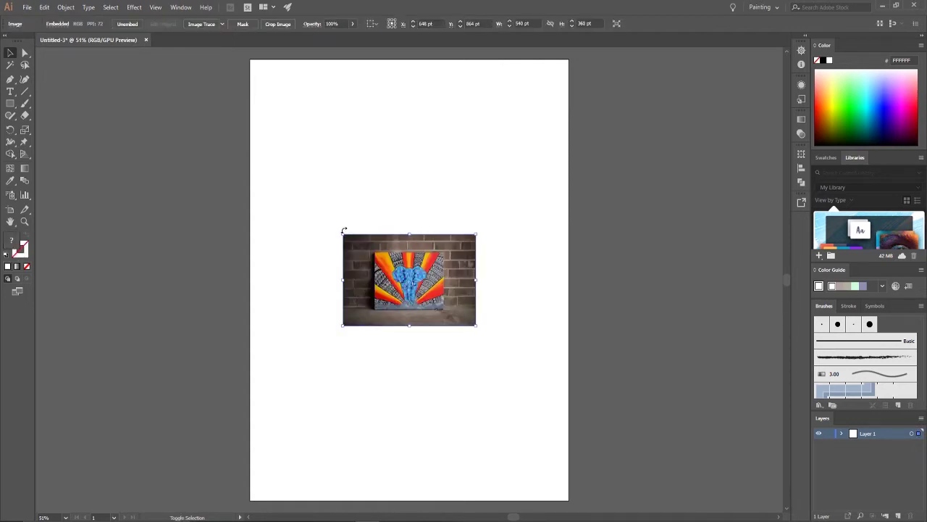
left_click_drag(344, 230, 142, 79)
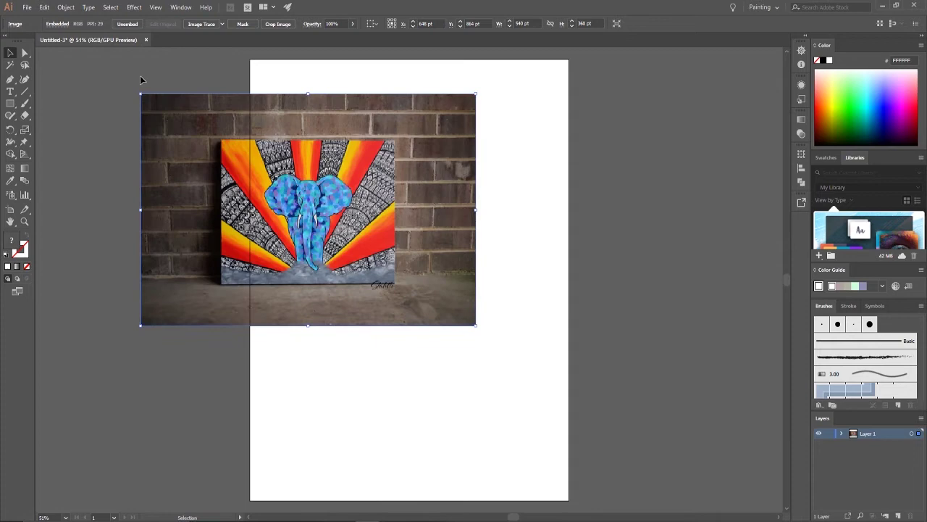
left_click_drag(476, 325, 641, 472)
left_click_drag(399, 290, 425, 259)
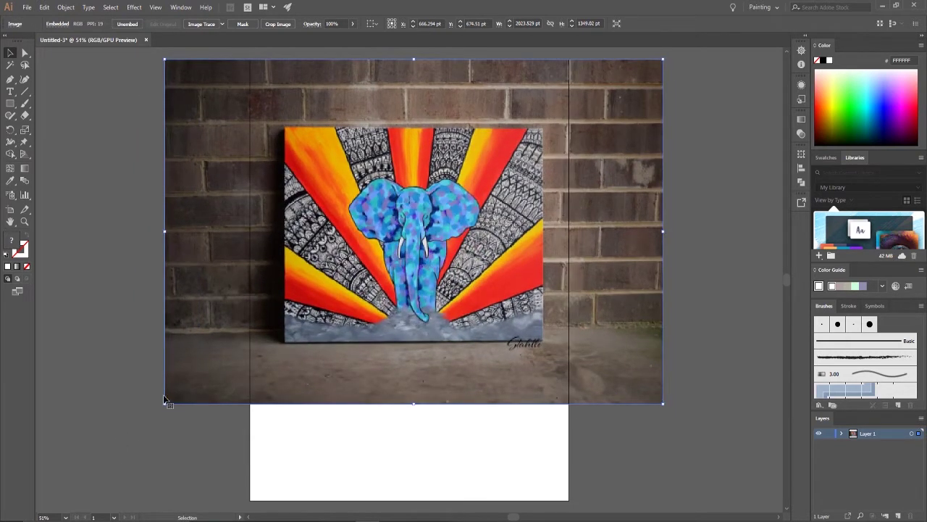
left_click_drag(165, 403, 97, 469)
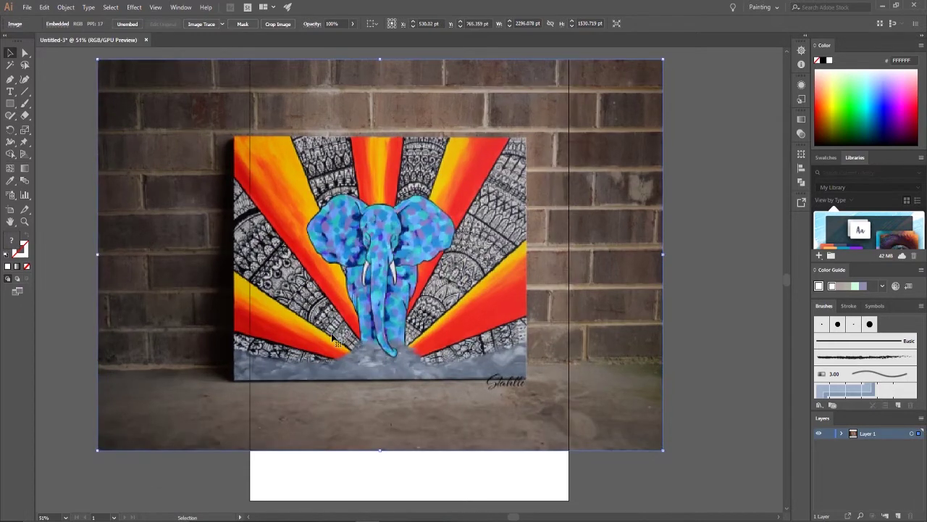
left_click_drag(335, 340, 378, 355)
left_click_drag(435, 261, 425, 242)
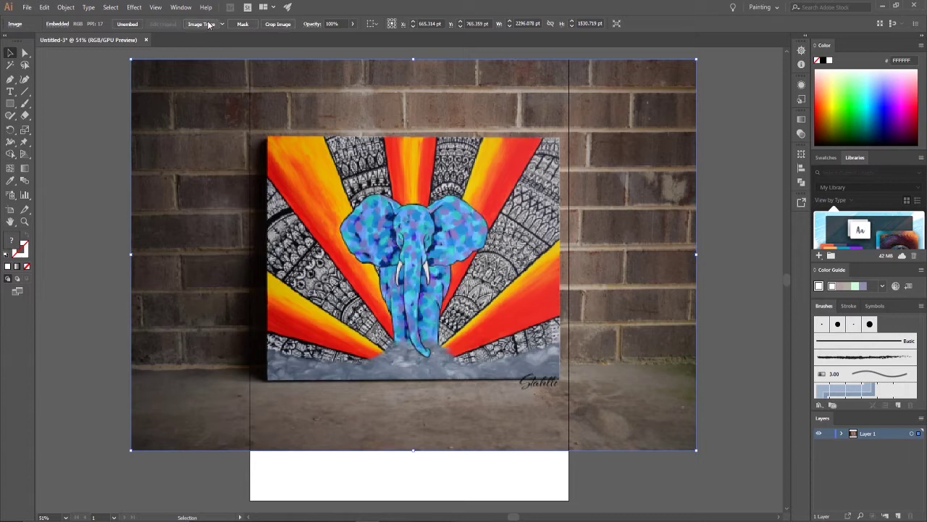
- Cancel the accidental crop, reselect the elephant photo, and show the Image Trace presets list
left_click(278, 24)
key("Escape")
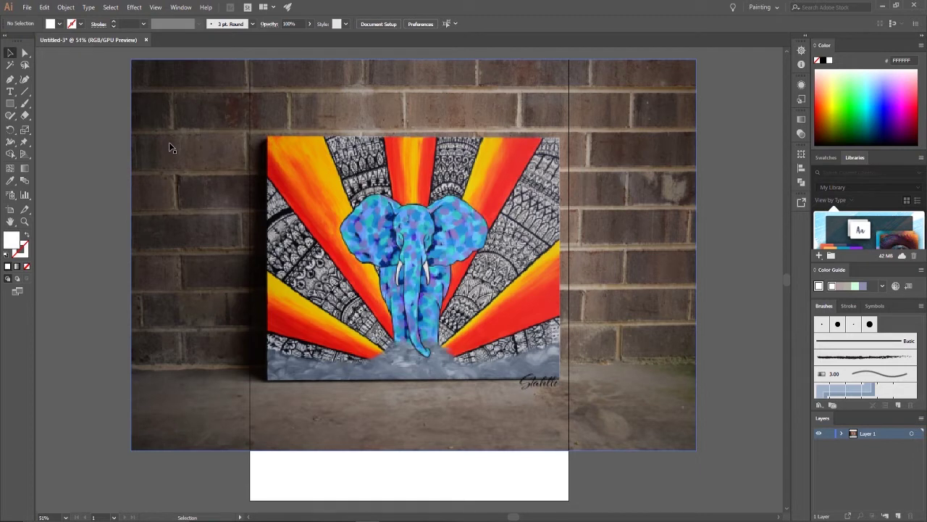
left_click(169, 142)
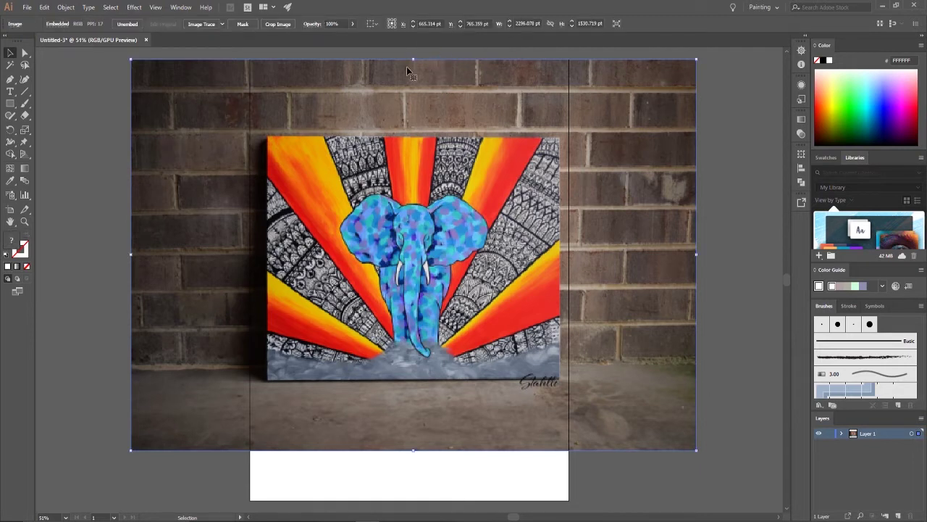
left_click(94, 94)
left_click(201, 80)
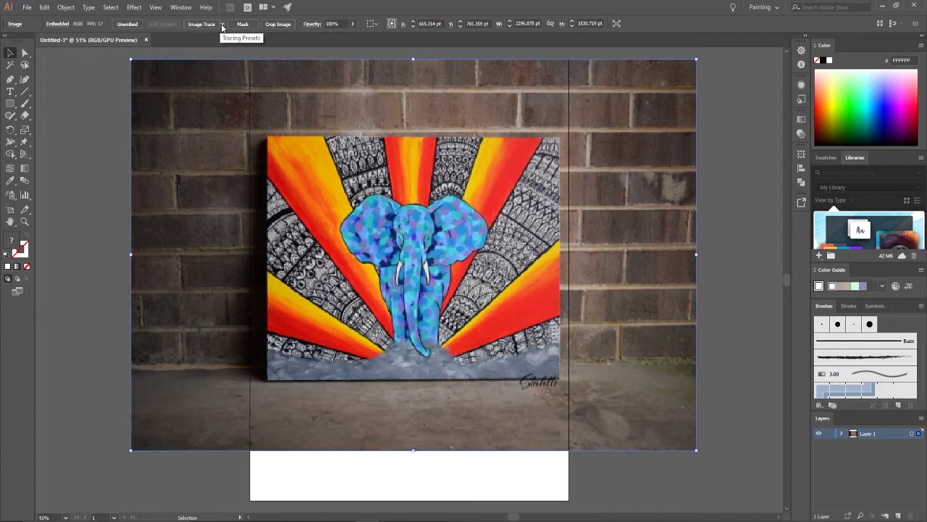
left_click(223, 25)
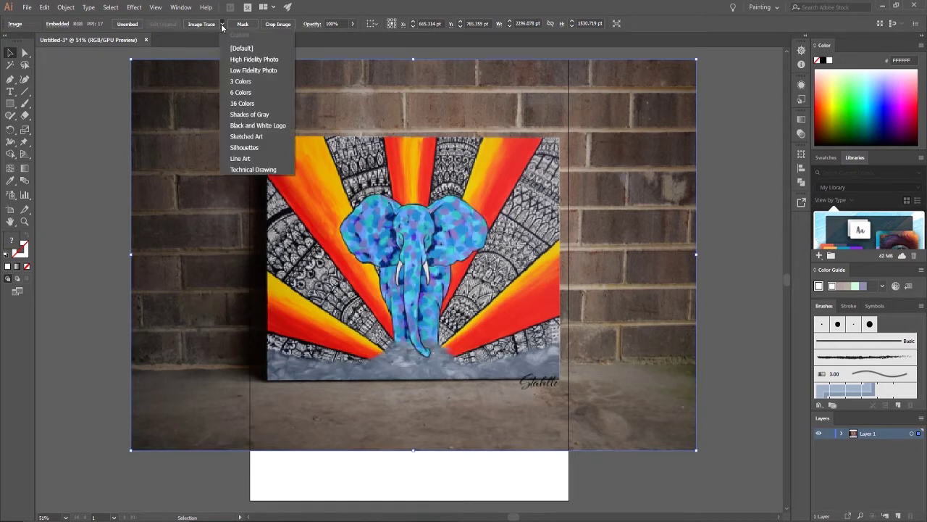
- Apply the High Fidelity Photo Image Trace preset to the elephant painting photo
left_click(266, 59)
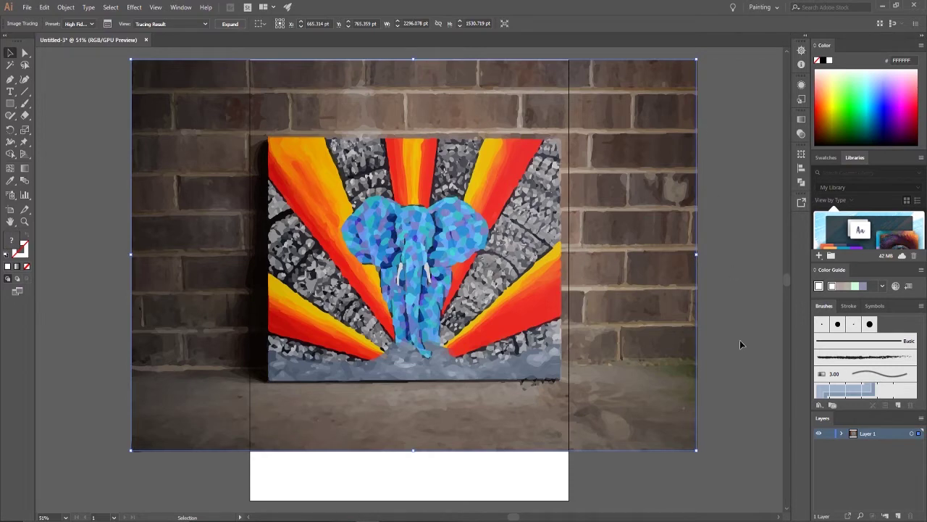
- Expand the elephant tracing, ungroup it with Object > Ungroup, and deselect everything
left_click(229, 25)
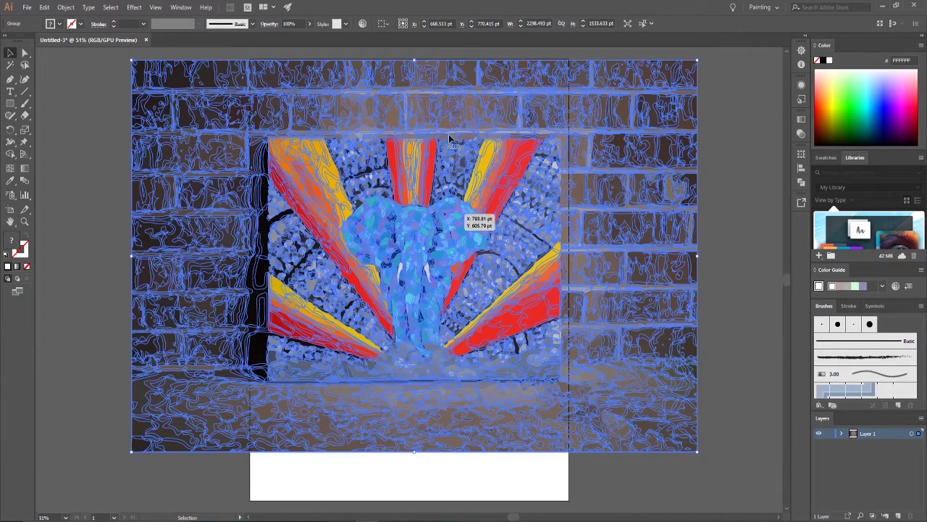
left_click(65, 8)
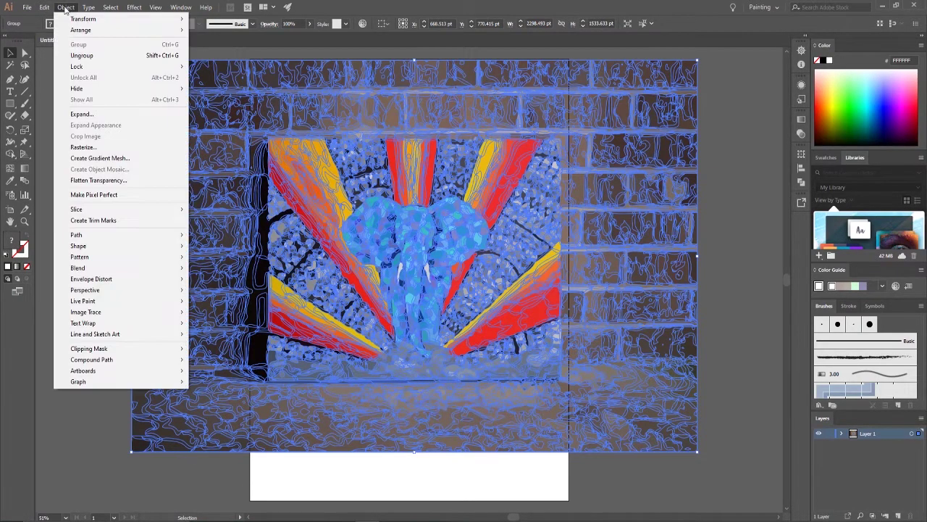
left_click(92, 57)
left_click(92, 125)
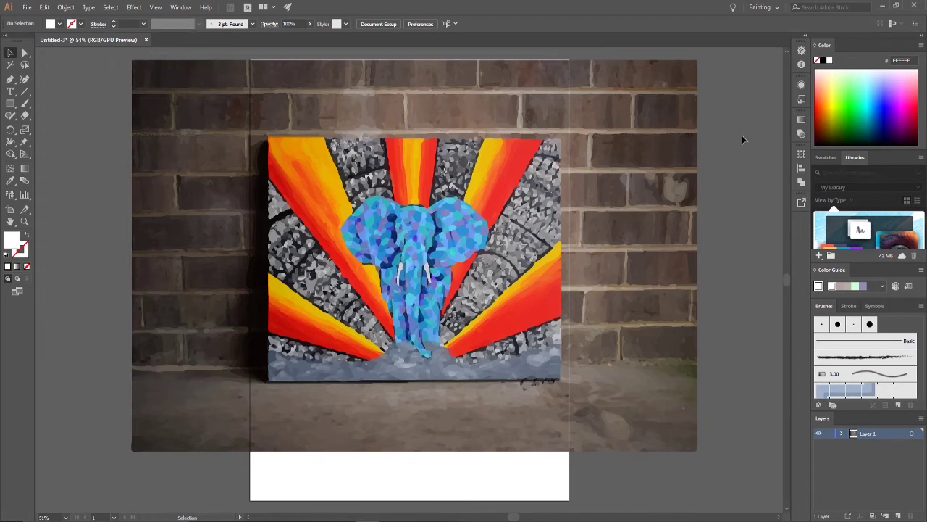
- Delete the traced brick-wall paths at the top, right and left, plus the floor paths
key("ctrl+z")
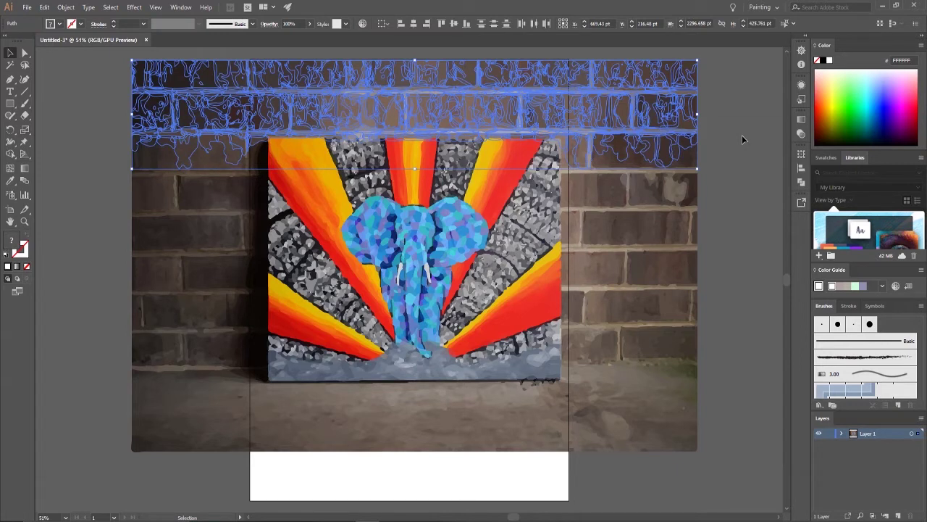
key("Delete")
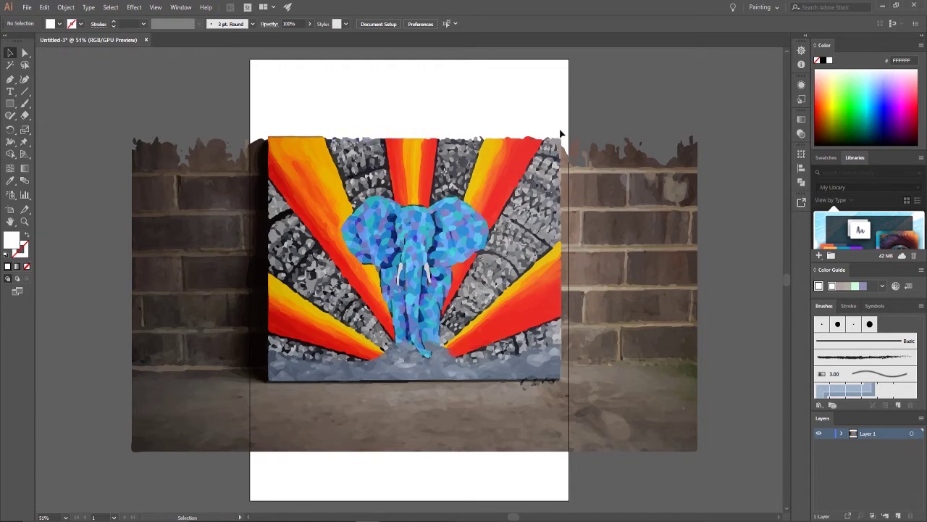
left_click_drag(670, 162, 725, 205)
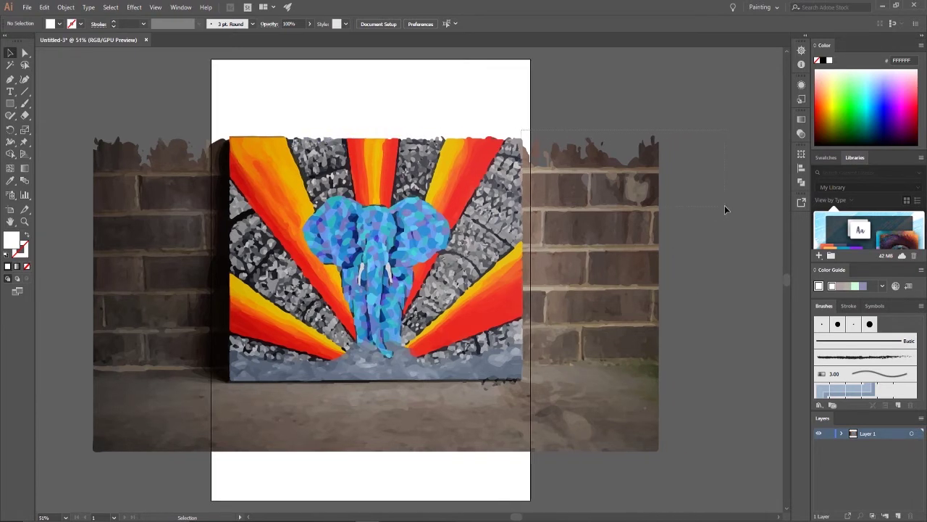
left_click_drag(749, 374, 744, 479)
key("Delete")
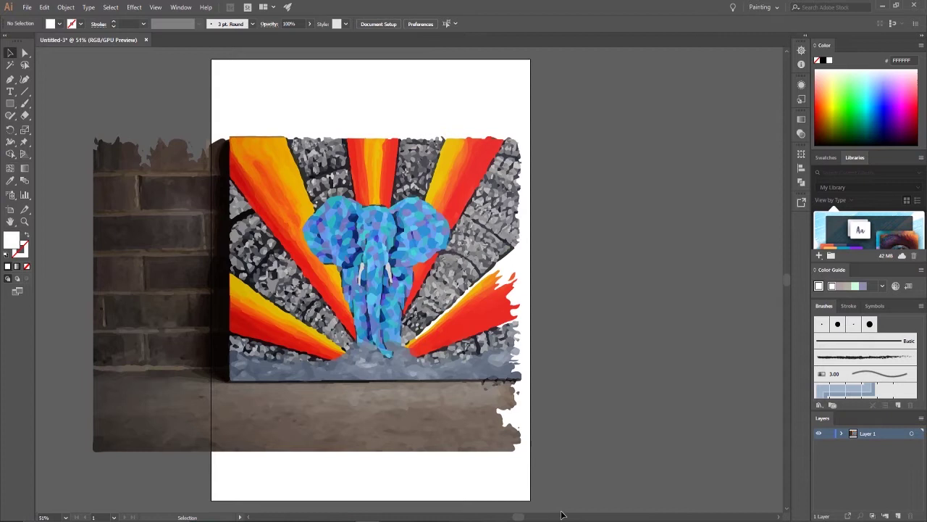
left_click_drag(148, 389, 154, 400)
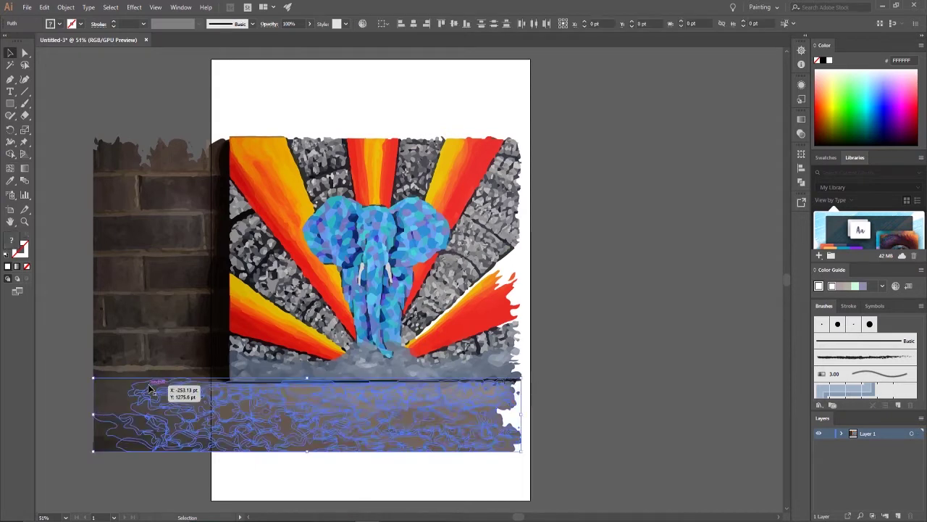
key("Delete")
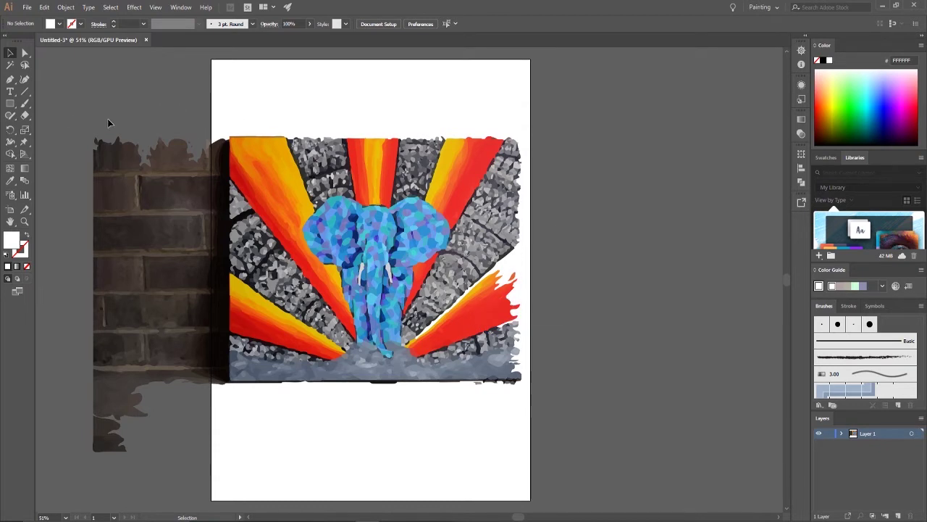
left_click_drag(304, 384, 226, 488)
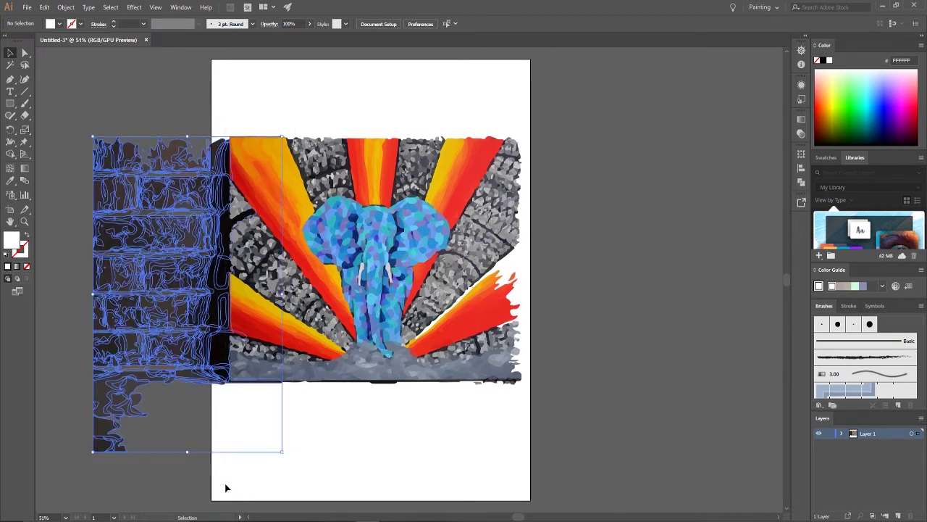
key("Delete")
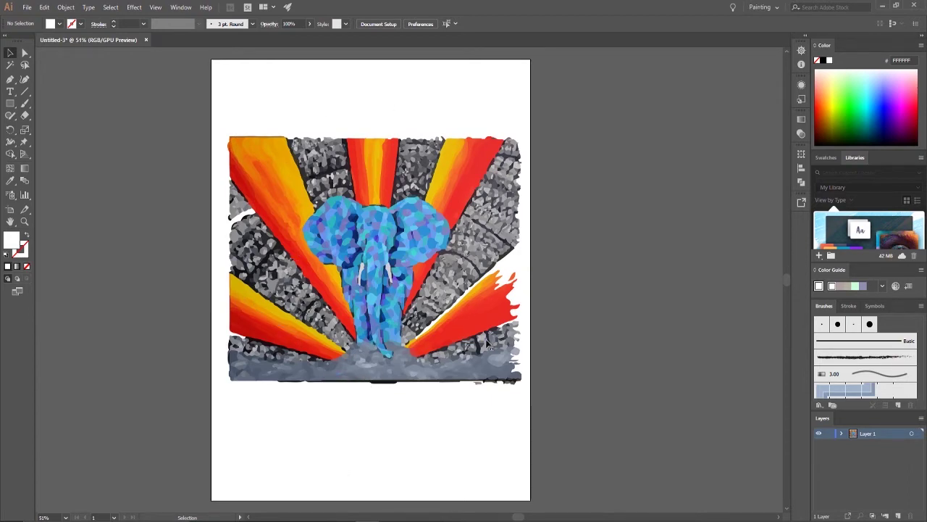
- Undo the last deletion, then marquee-select all remaining traced artwork and delete it
key("ctrl+z")
left_click(131, 89)
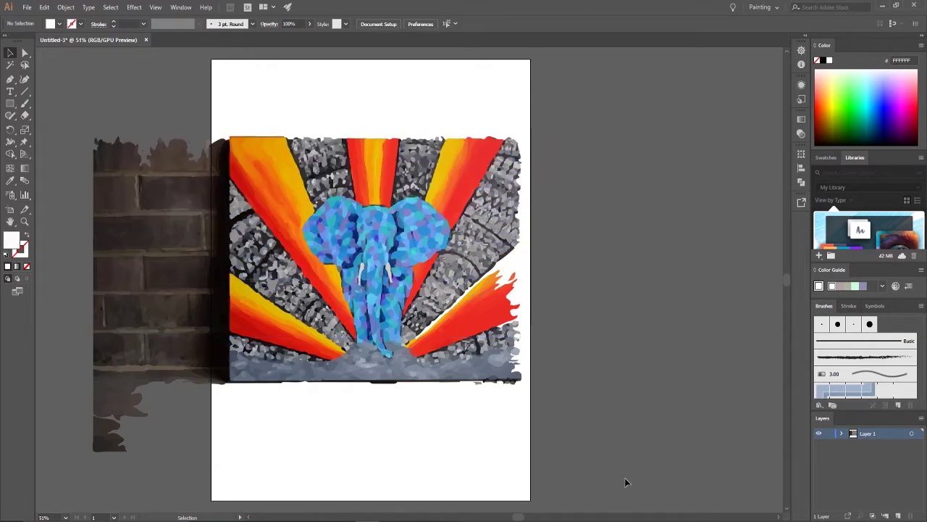
left_click_drag(625, 480, 79, 107)
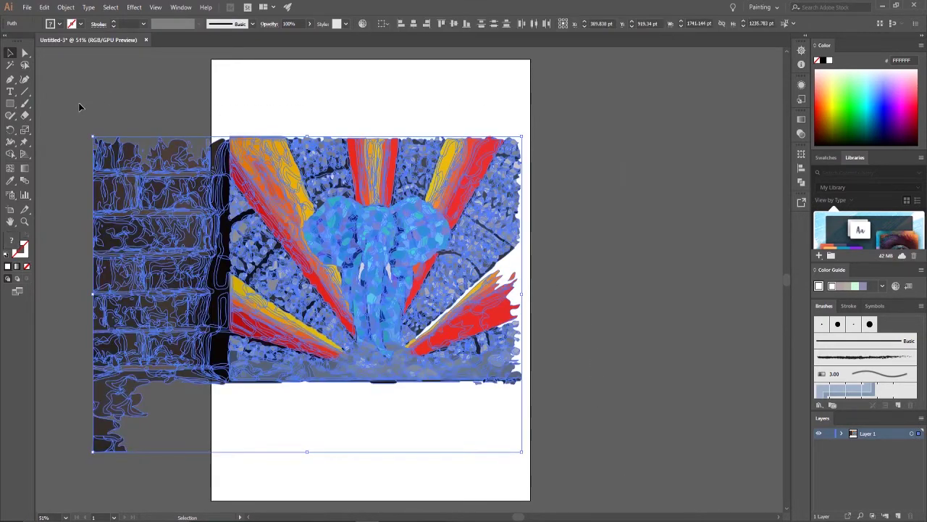
key("Delete")
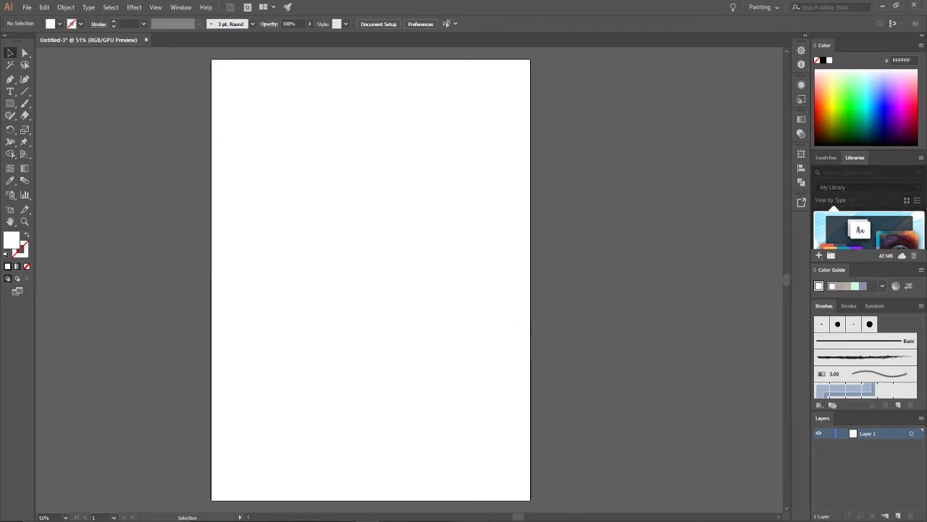
- Paste the savanna elephant photo, move it onto the artboard, and trace it with High Fidelity Photo
key("ctrl+v")
left_click_drag(437, 258, 400, 211)
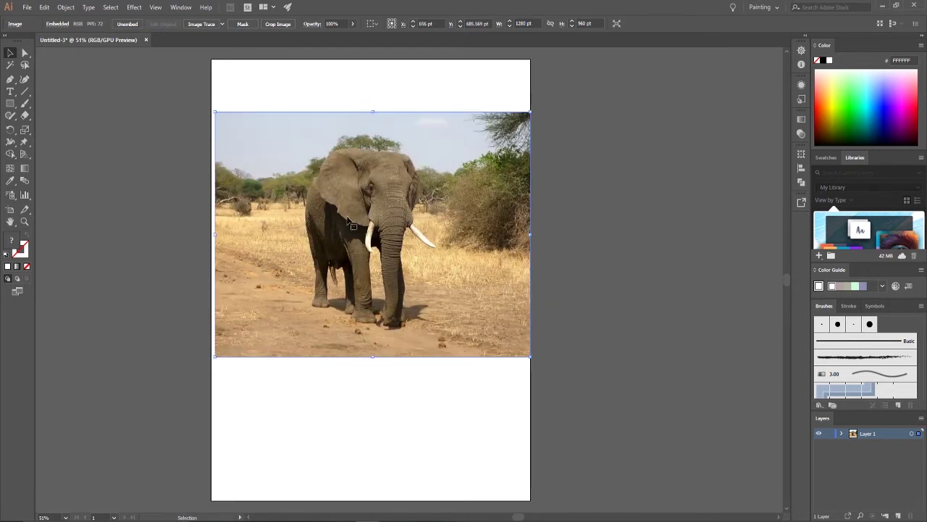
left_click(223, 25)
left_click(263, 58)
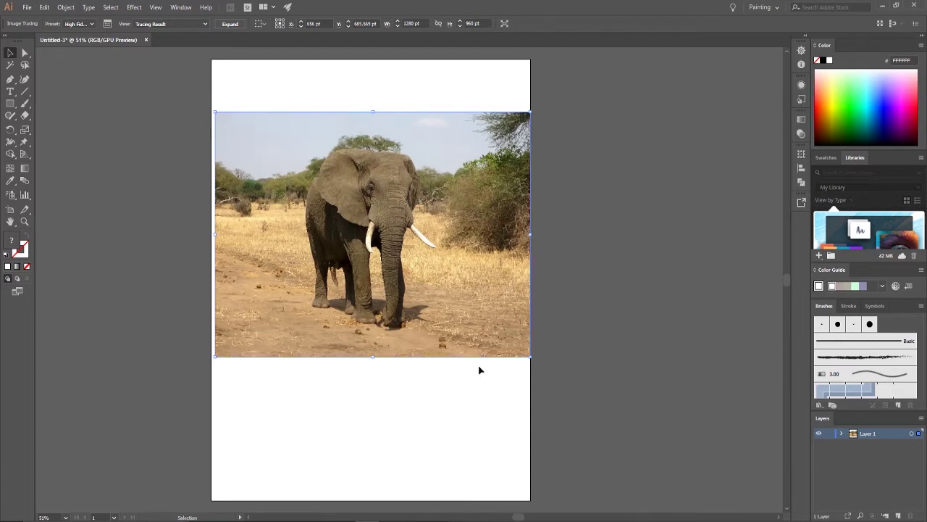
- Zoom in on the tusk and trunk and expand the elephant trace into editable paths
key("ctrl+plus")
key("ctrl+plus")
key("ctrl+plus")
key("ctrl+plus")
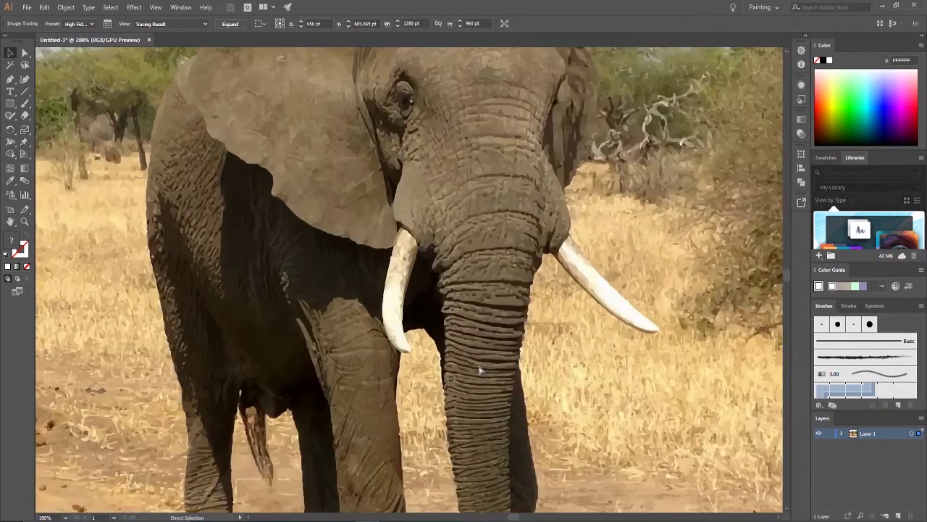
key("ctrl+plus")
key("ctrl+plus")
key("ctrl+plus")
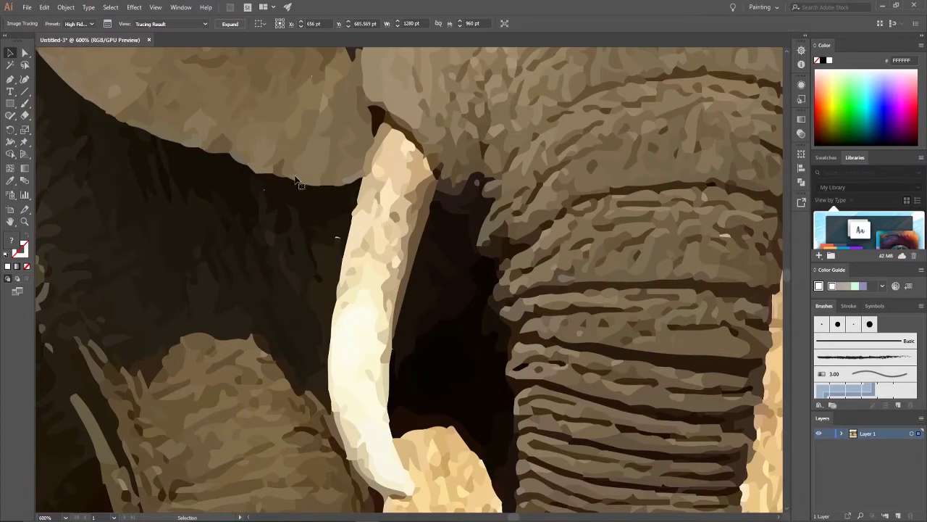
left_click(227, 26)
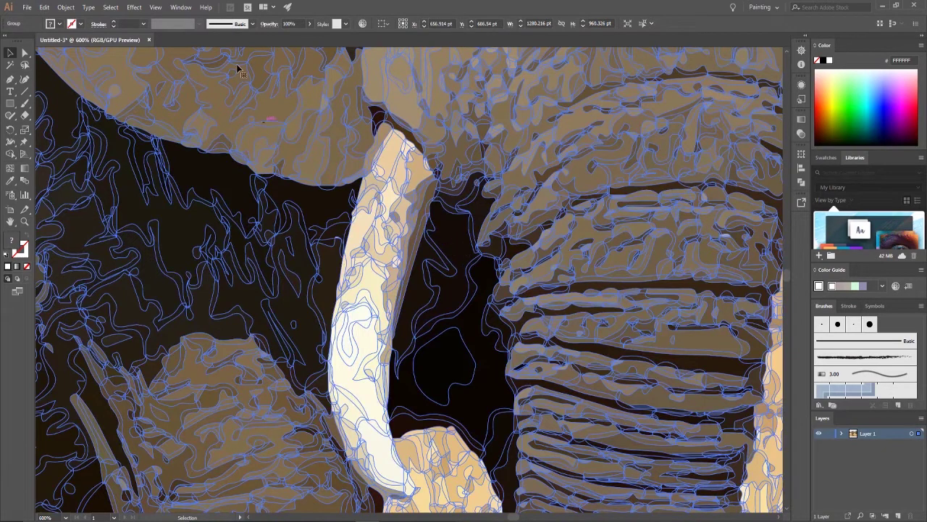
left_click(66, 7)
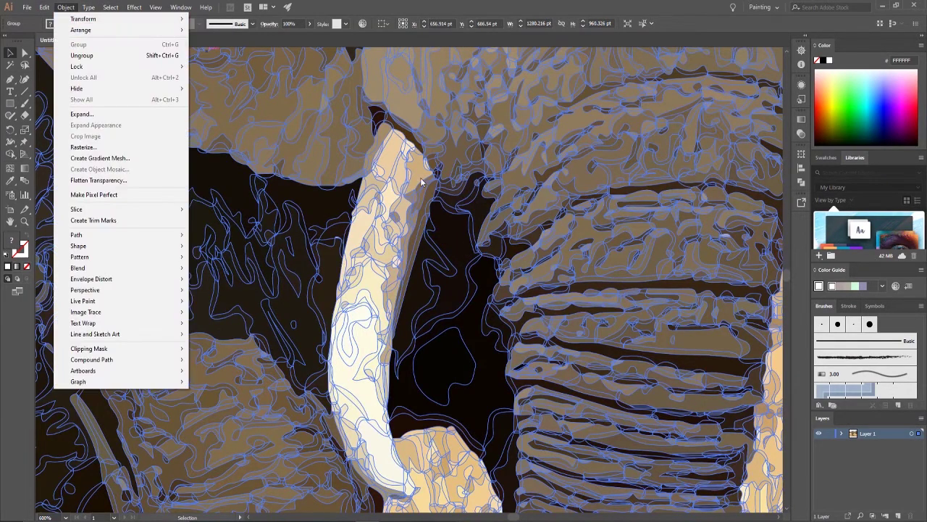
left_click(420, 177)
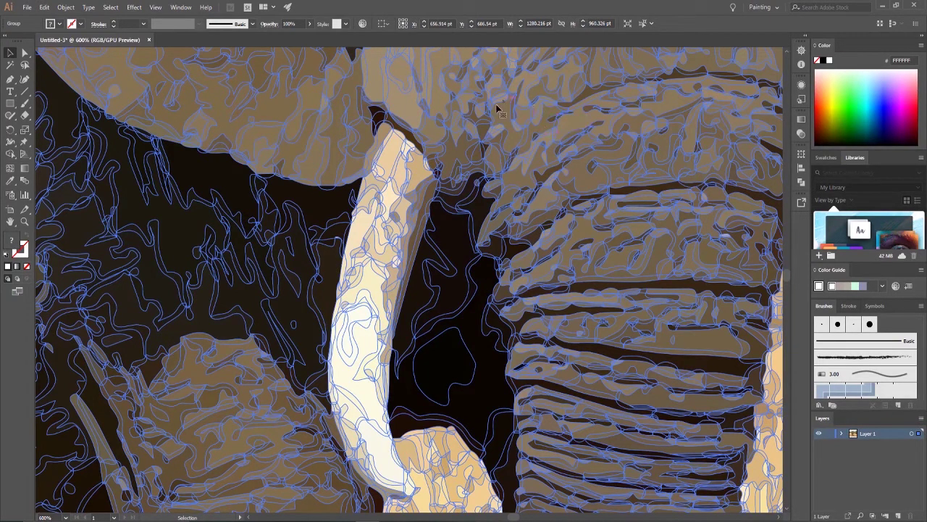
- Inspect the expanded paths' anchor points, then select the whole traced elephant group
scroll(315, 172, "right", 3)
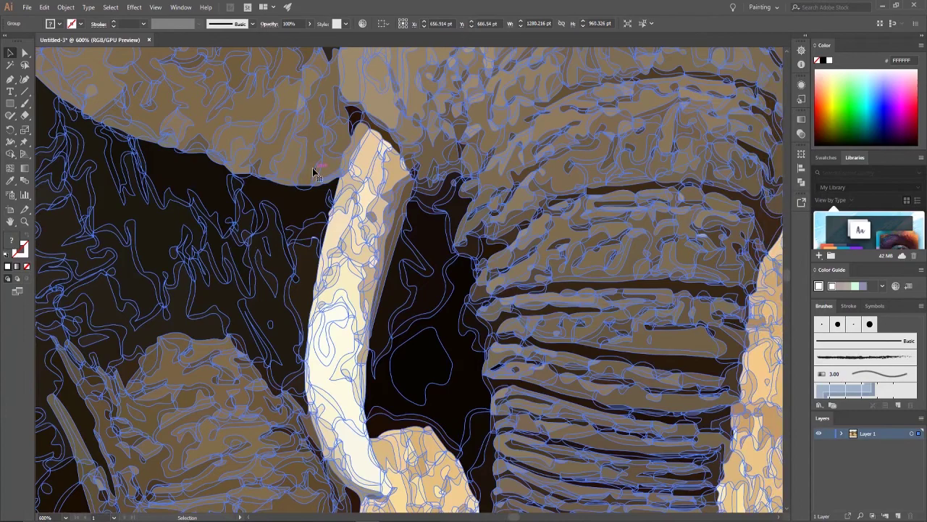
key("a")
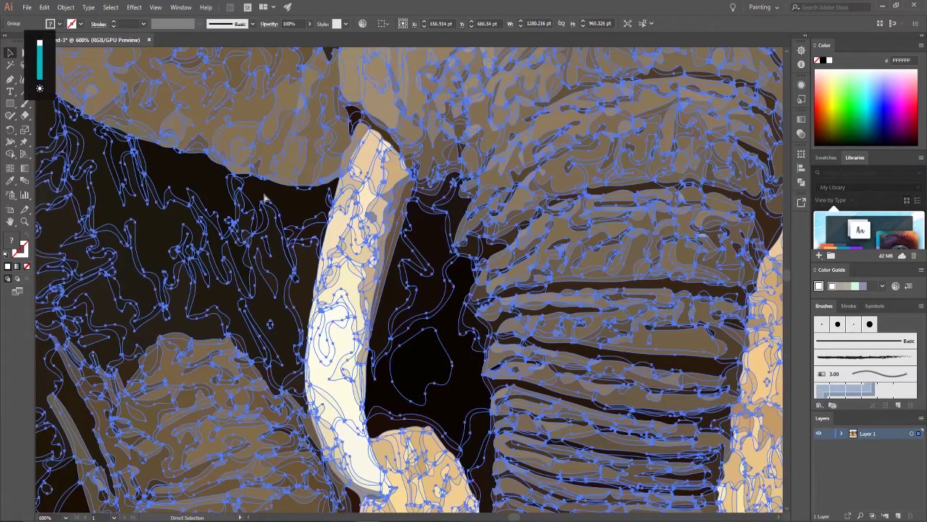
scroll(265, 199, "down", 3)
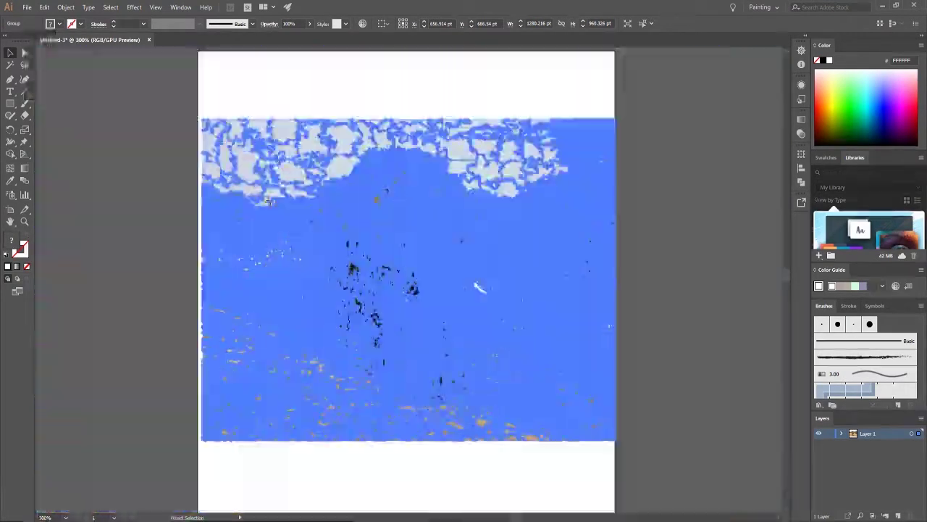
scroll(182, 182, "down", 6)
key("v")
left_click(181, 180)
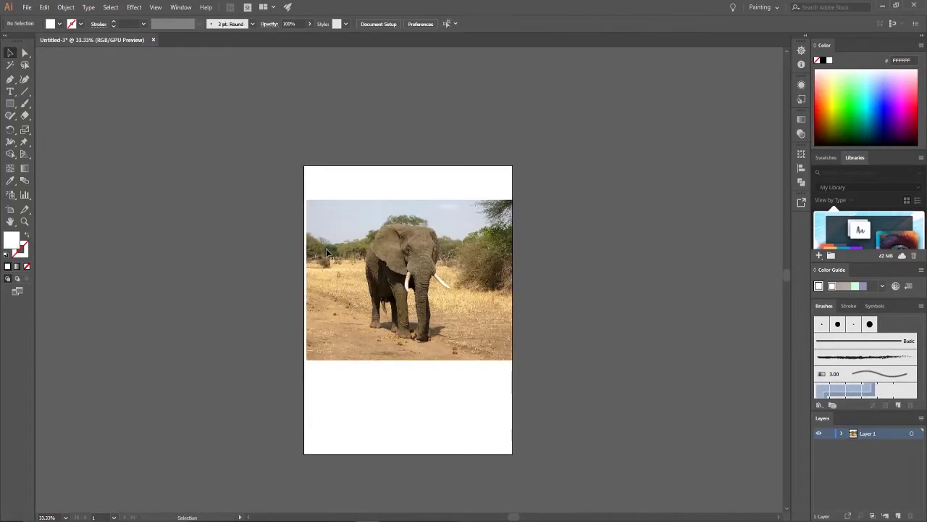
key("a")
scroll(326, 249, "up", 3)
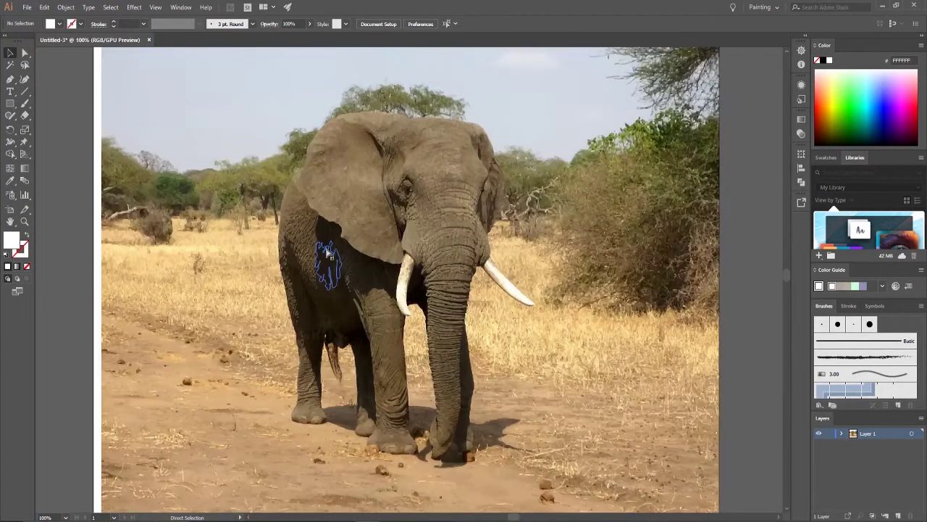
scroll(326, 249, "down", 1)
key("v")
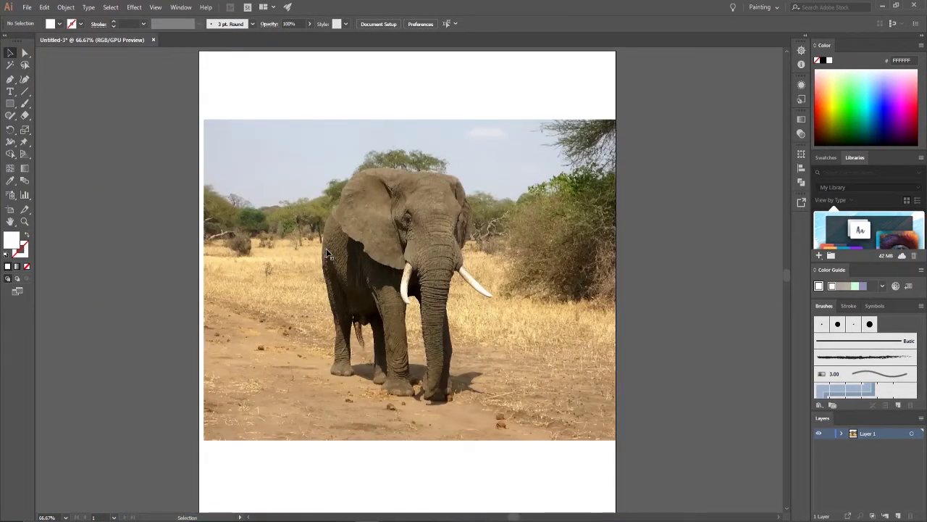
left_click(327, 253)
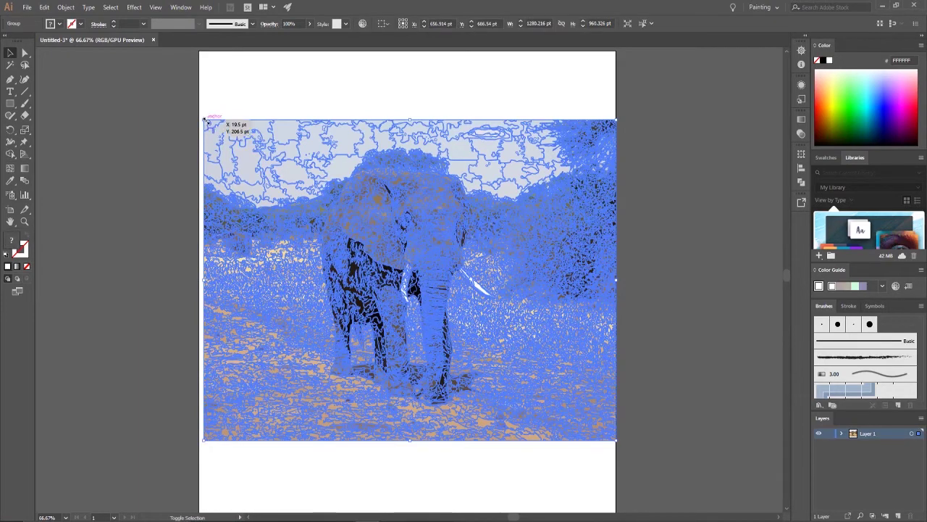
- Scale up the traced elephant from its top-left corner and move it flush with the artboard's top
mouse_move(206, 120)
left_mouse_down()
mouse_move(100, 38)
mouse_move(119, 49)
mouse_move(102, 67)
left_mouse_up()
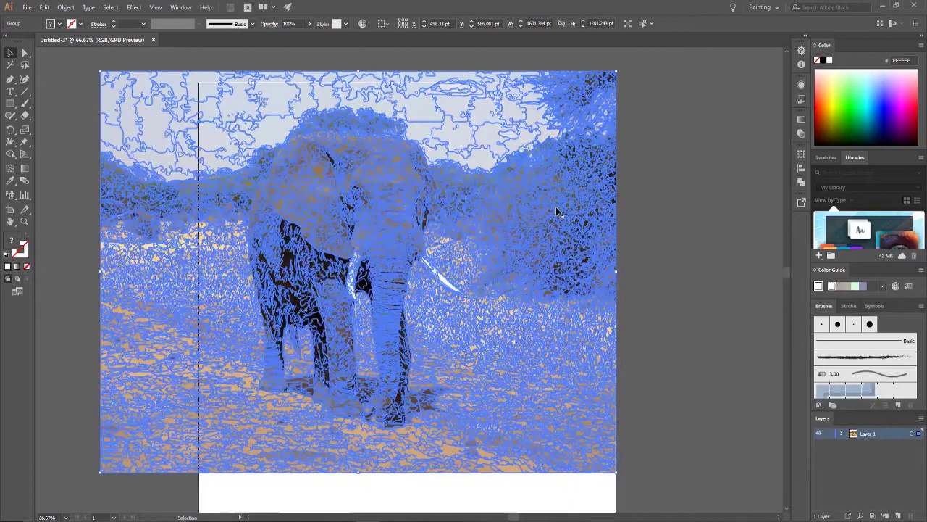
left_click(622, 208)
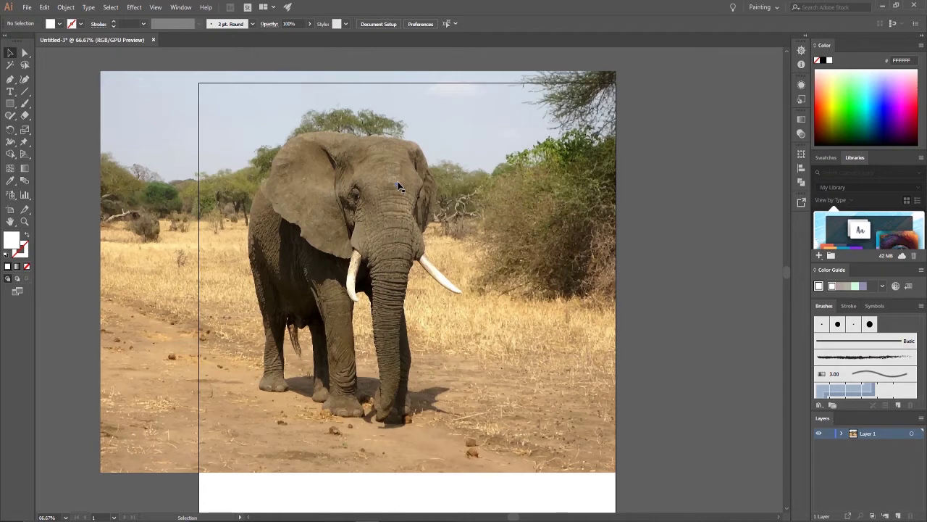
left_click_drag(398, 187, 103, 76)
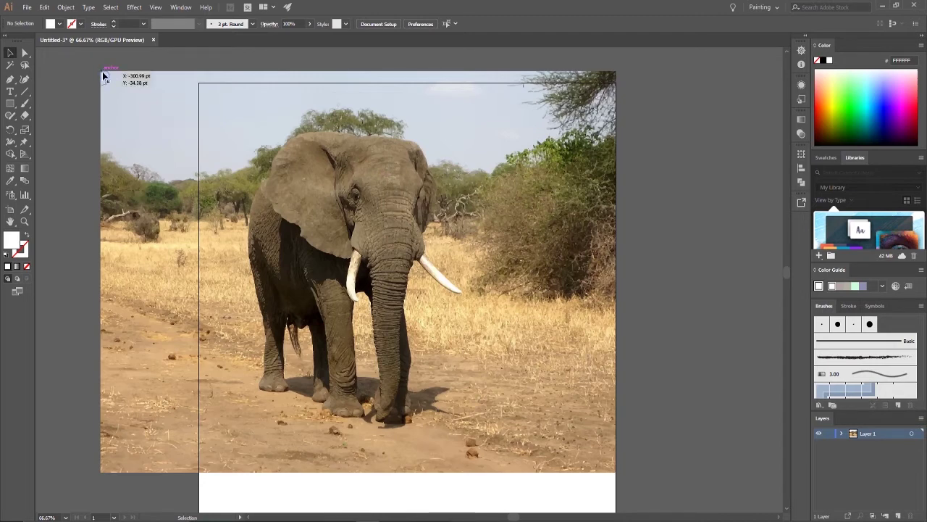
left_click_drag(105, 81, 105, 80)
key("ctrl+minus")
key("ctrl+minus")
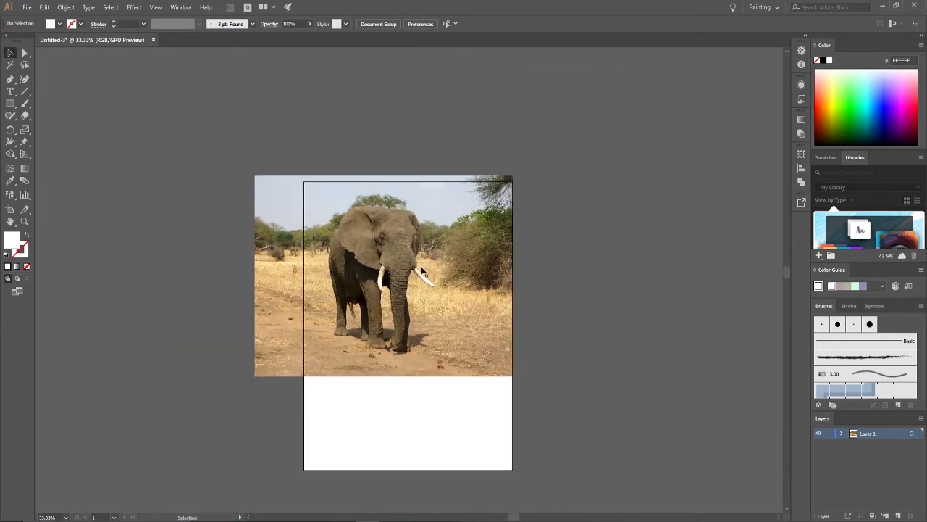
left_click_drag(420, 269, 437, 281)
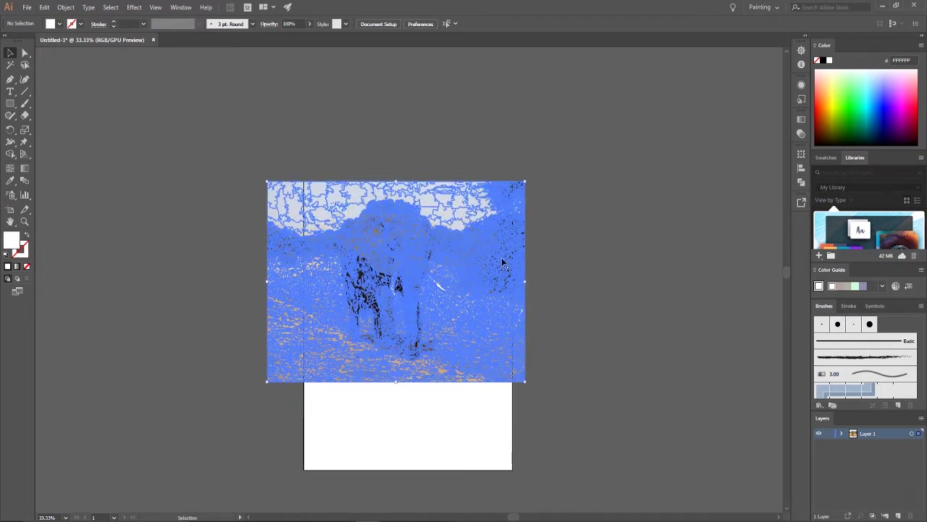
left_click(606, 264)
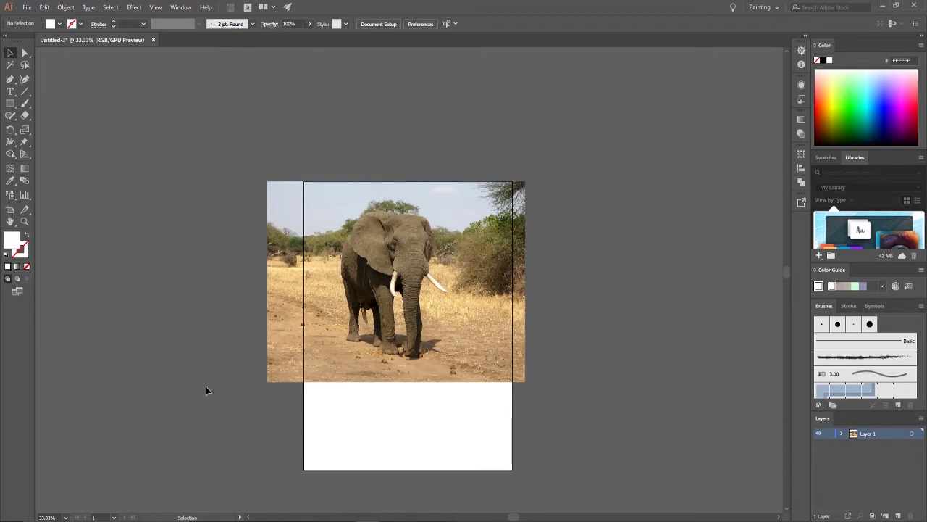
- Delete the traced elephant, place apes.jpg, and enlarge the sketch to fill the artboard
mouse_move(536, 431)
left_mouse_down()
mouse_move(290, 171)
mouse_move(254, 154)
left_mouse_up()
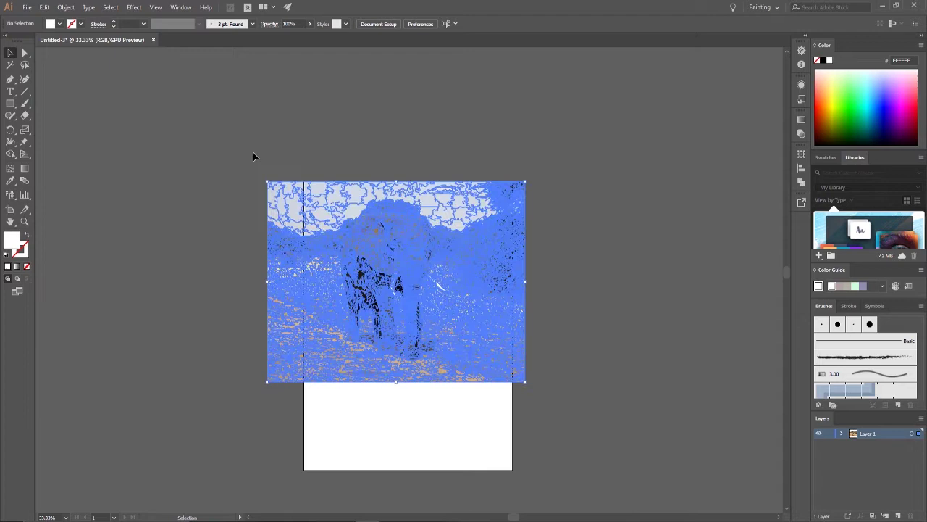
key("Delete")
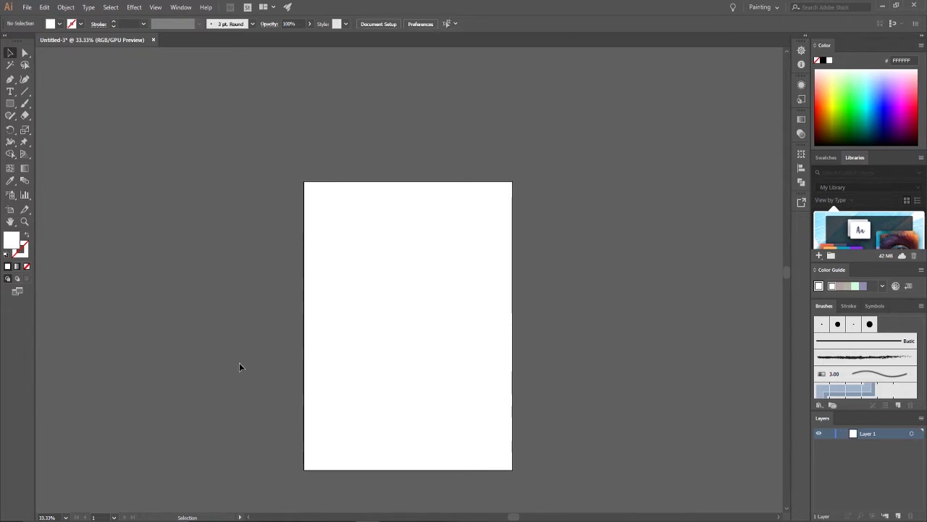
left_click_drag(414, 321, 405, 320)
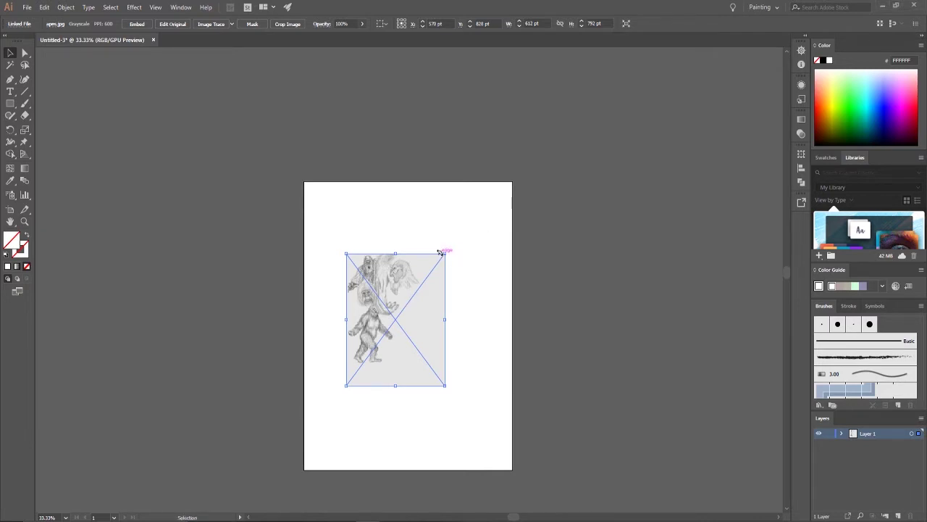
left_click_drag(446, 254, 523, 175)
left_click_drag(447, 194, 404, 199)
left_click_drag(462, 395, 523, 474)
left_click(578, 122)
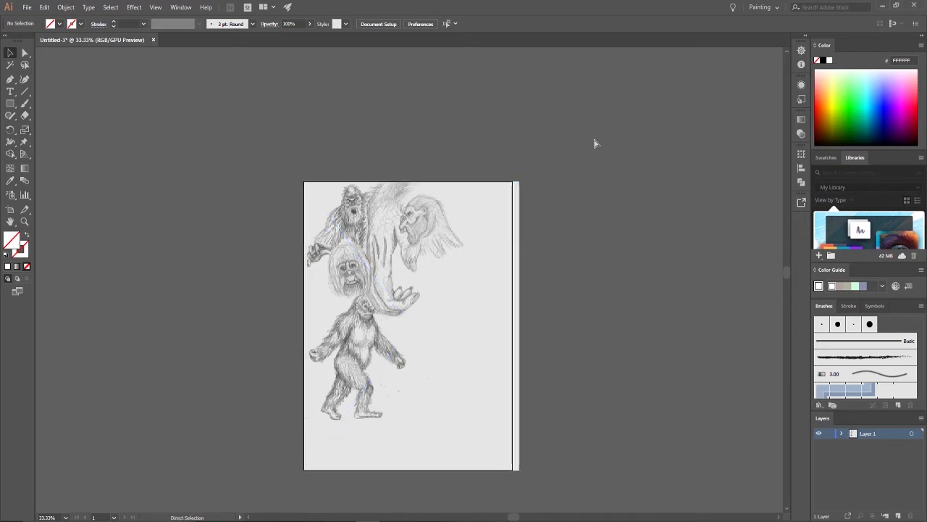
- Zoom in to inspect the ape sketch, then zoom back out to the whole artboard
key("ctrl+equal")
key("ctrl+equal")
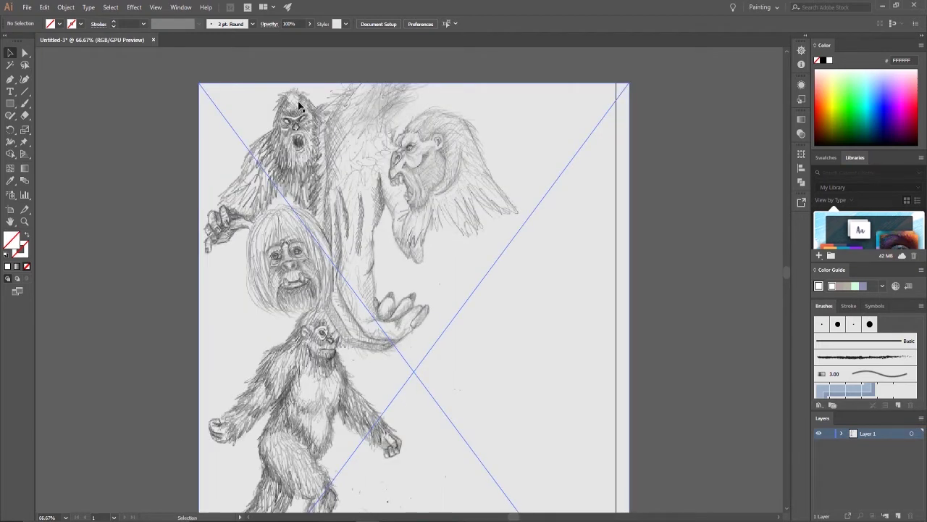
scroll(371, 419, "down", 3)
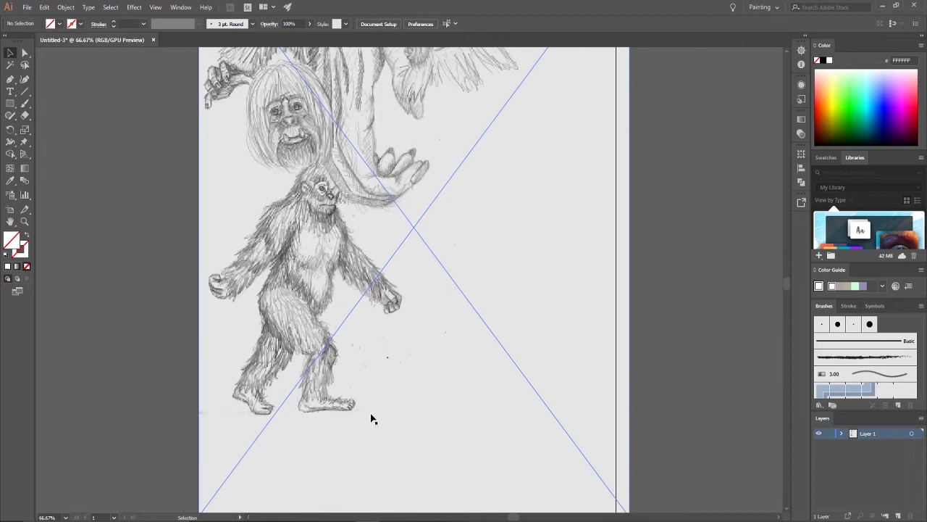
scroll(322, 413, "up", 3)
key("ctrl+minus")
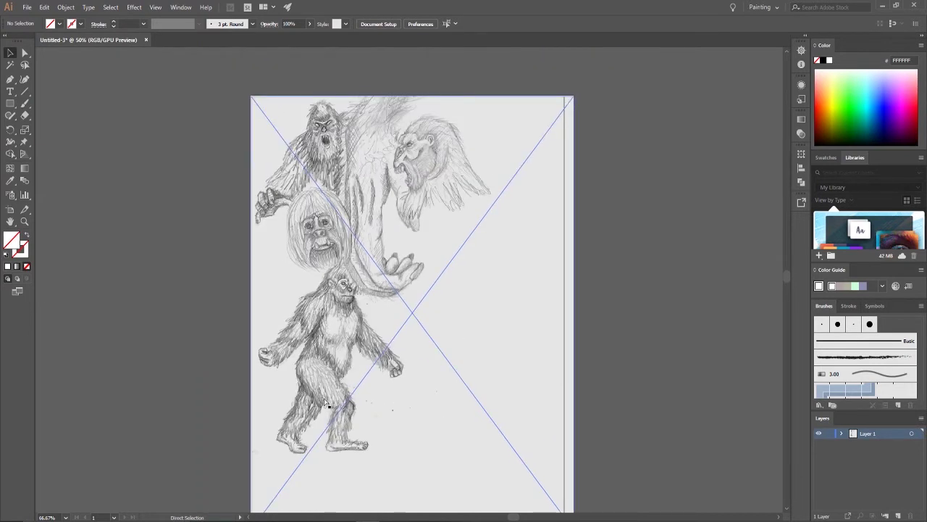
key("ctrl+minus")
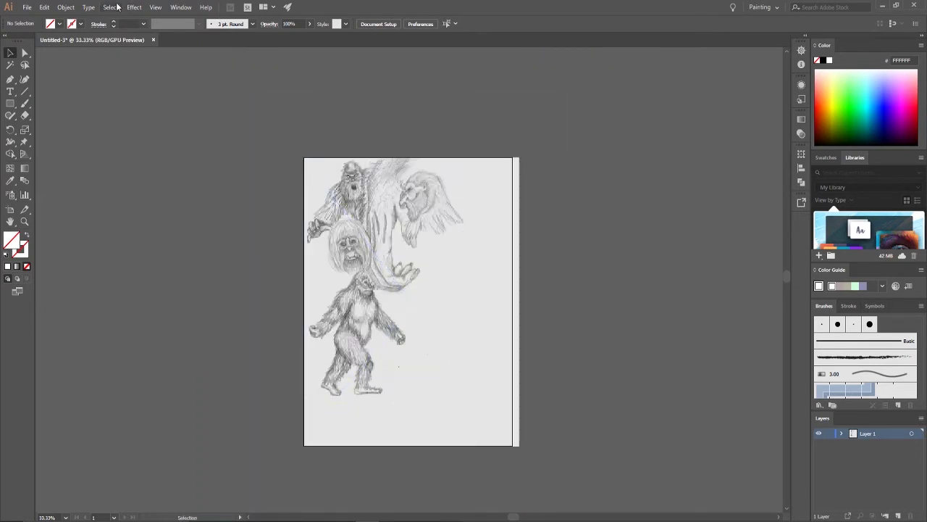
left_click(440, 168)
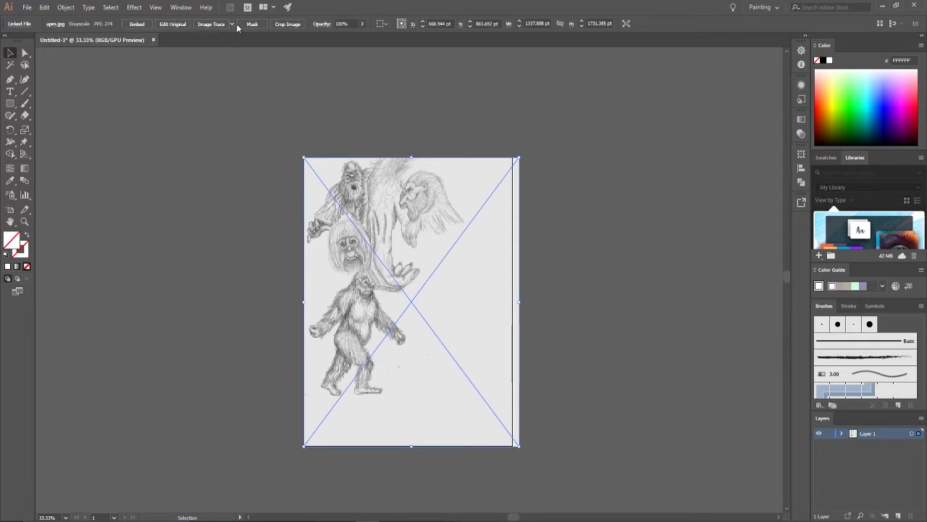
left_click(232, 24)
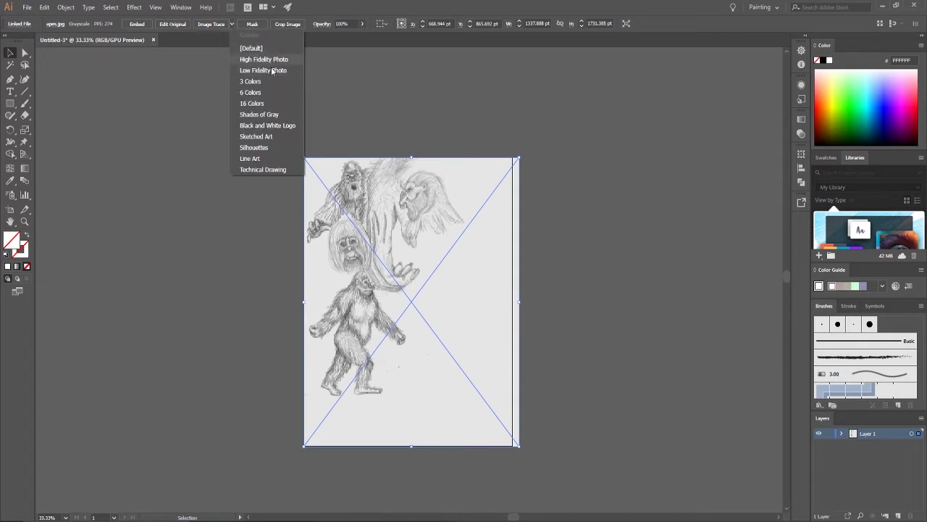
left_click(266, 141)
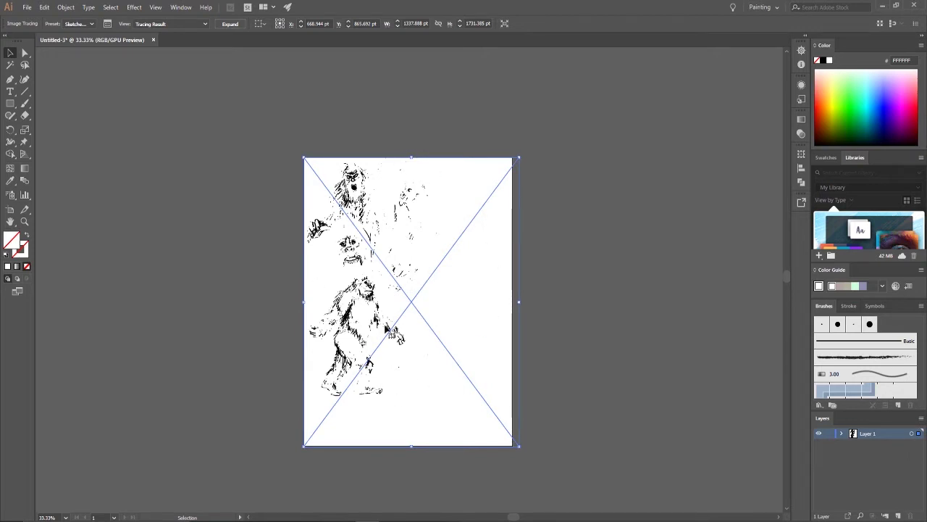
key("a")
key("ctrl+z")
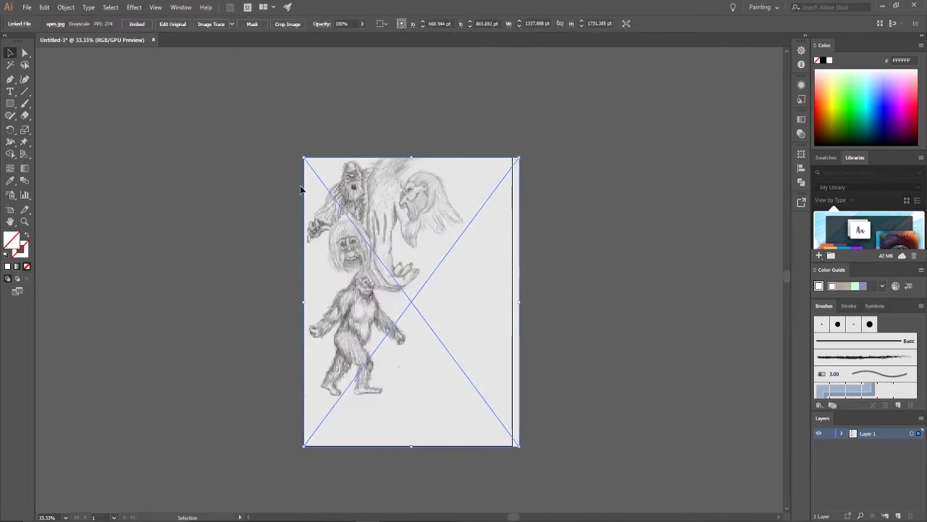
left_click(232, 25)
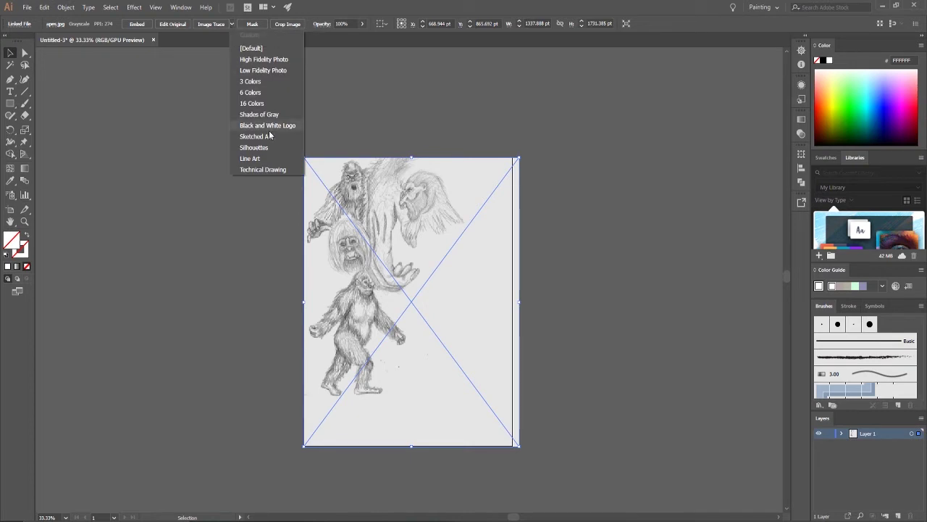
left_click(269, 159)
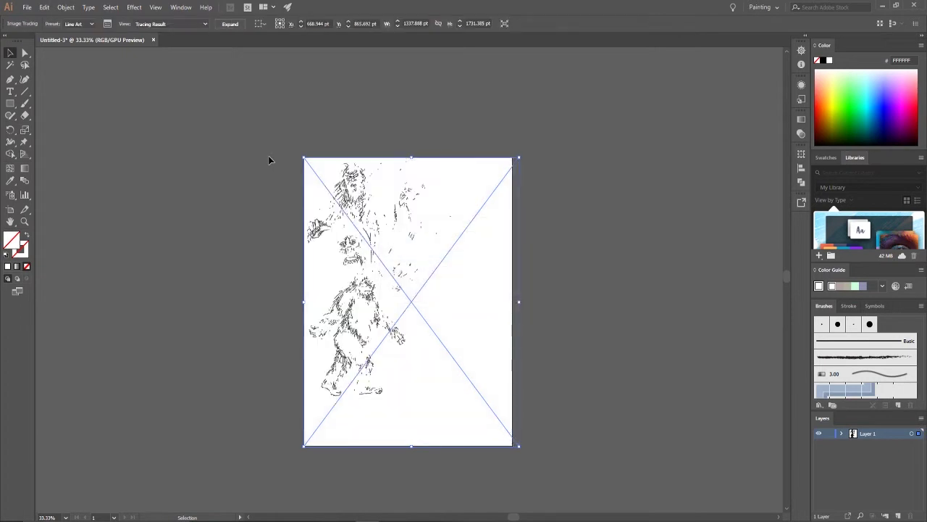
key("ctrl+z")
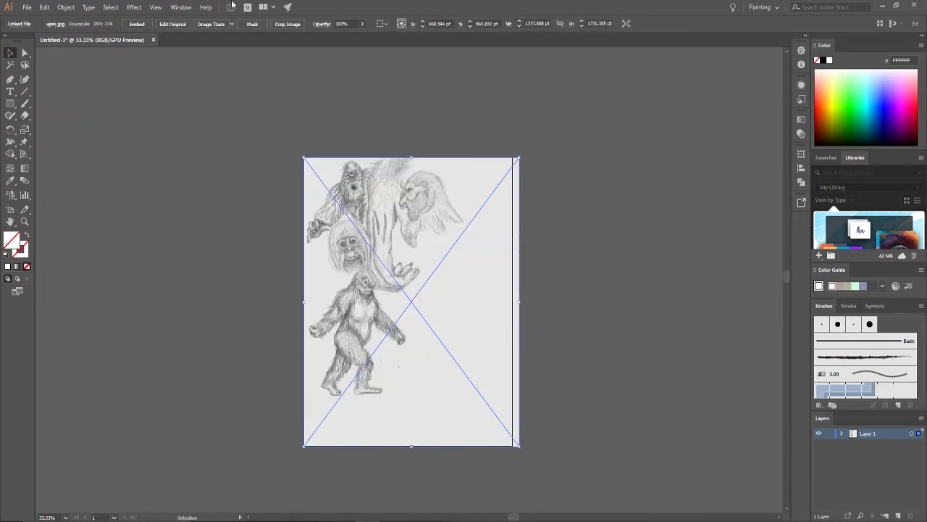
left_click(232, 24)
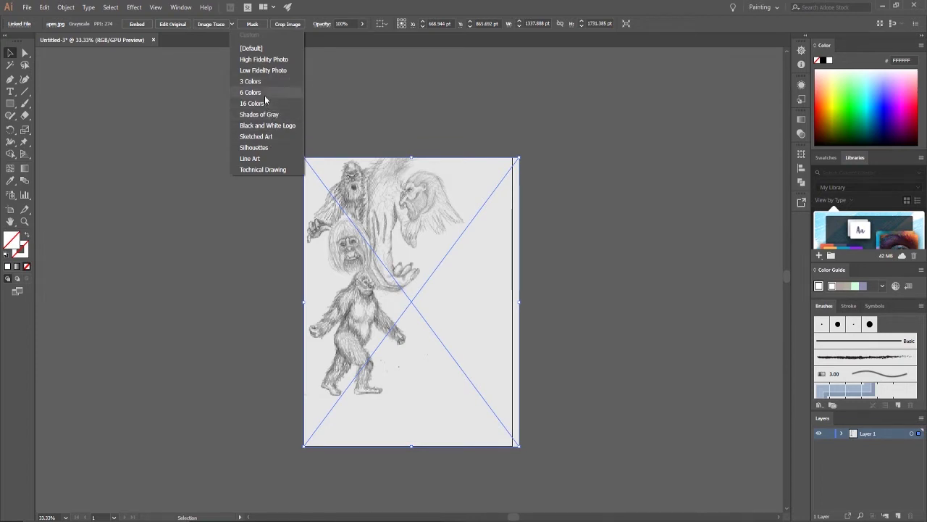
left_click(268, 125)
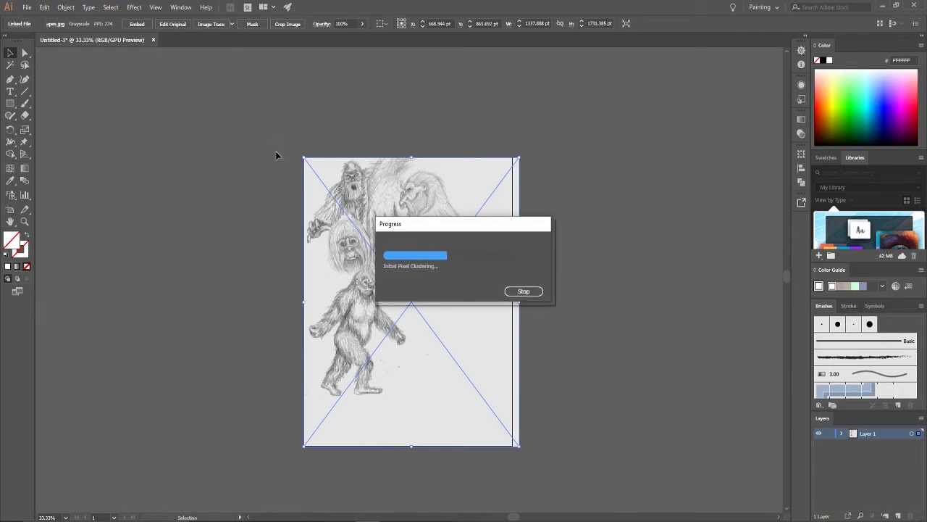
key("ctrl+z")
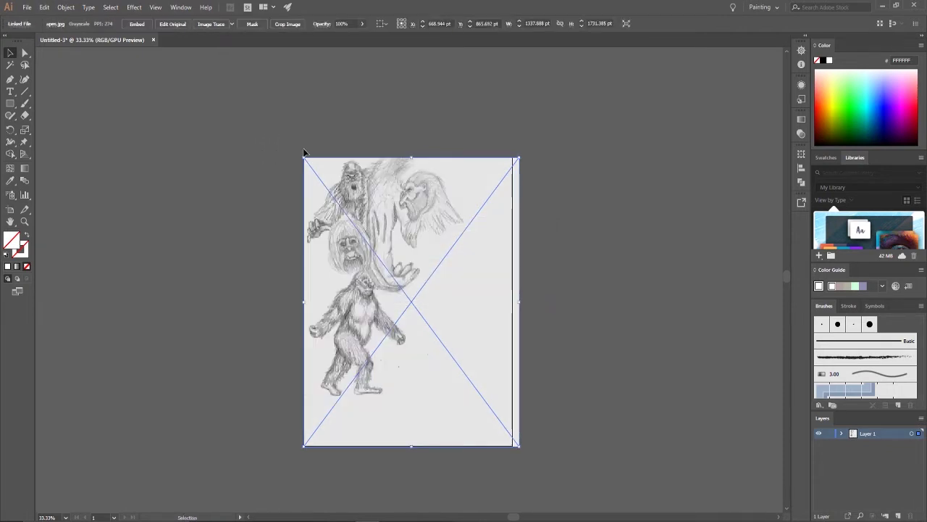
left_click(368, 149)
- Delete the placed ape sketch from the artboard and switch to apes.jpg in Photoshop
key("ctrl+plus")
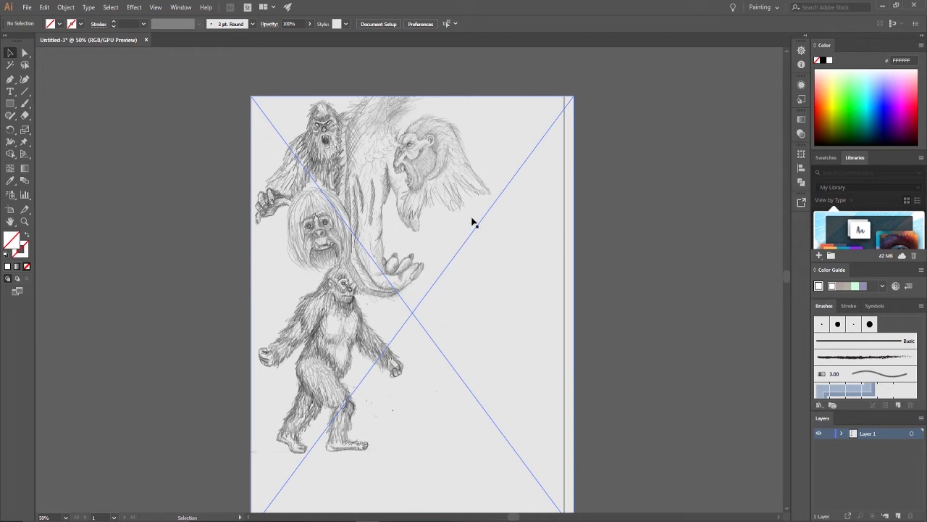
left_click(433, 190)
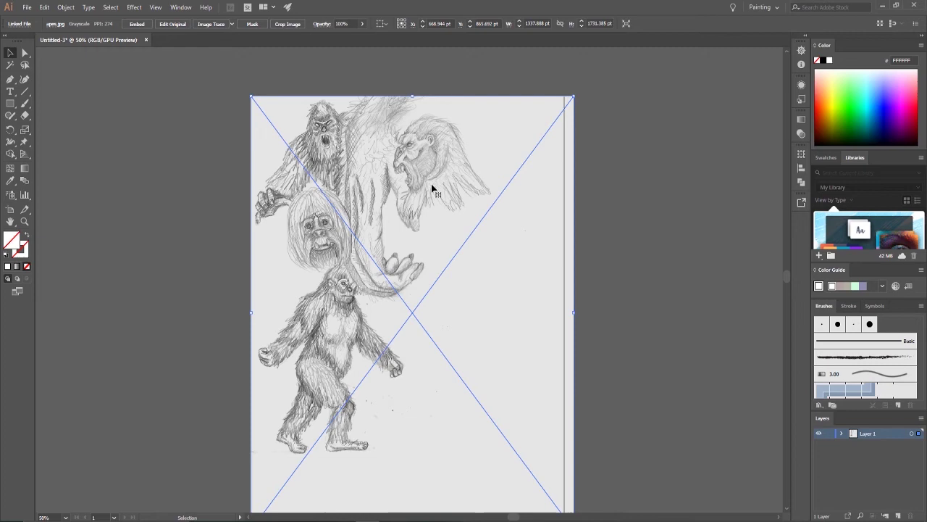
key("Delete")
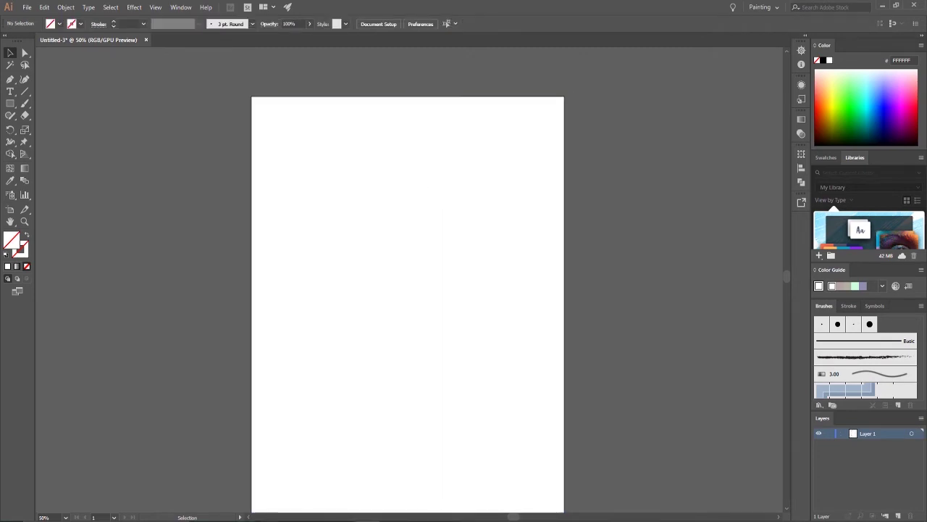
key("alt+Tab")
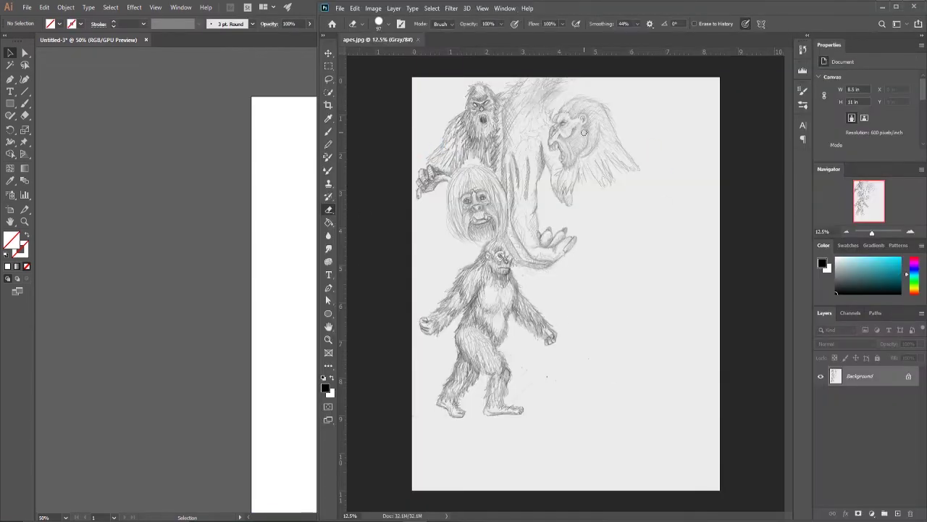
- Unlock the sketch layer and apply Camera Raw: Contrast +100, Shadows -43, Blacks -57, Exposure -0.60
left_click(896, 7)
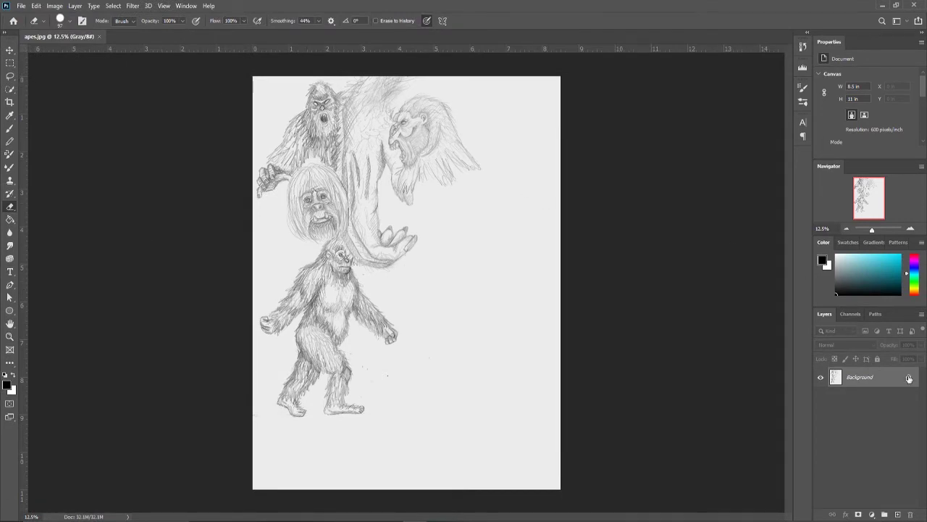
left_click(908, 376)
left_click(133, 6)
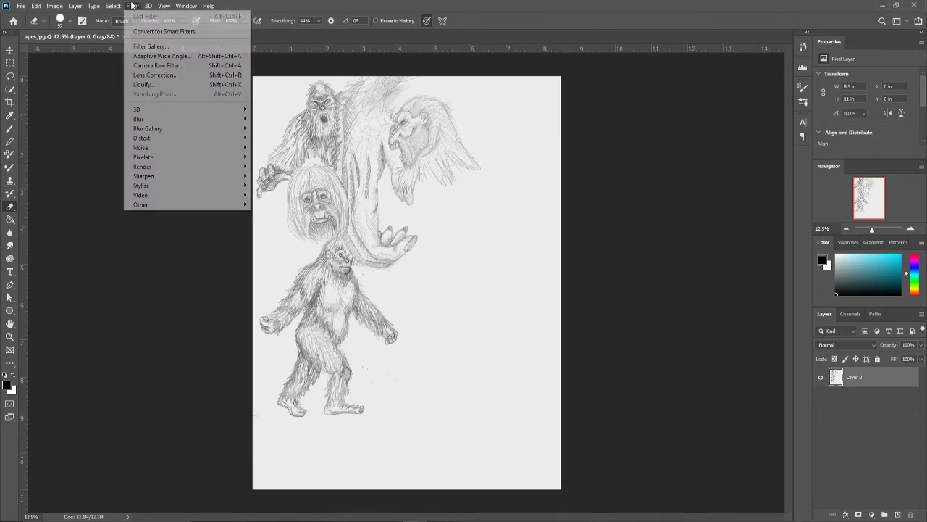
left_click(162, 67)
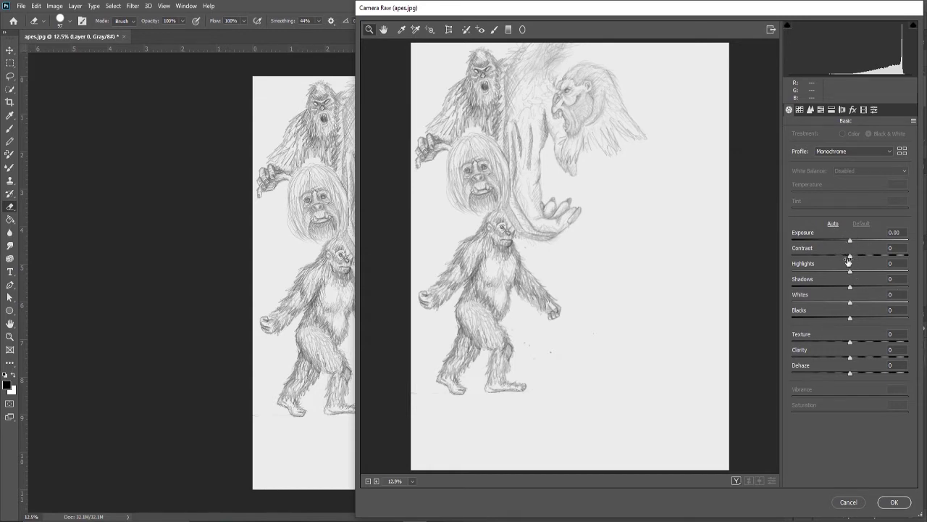
left_click_drag(851, 257, 920, 250)
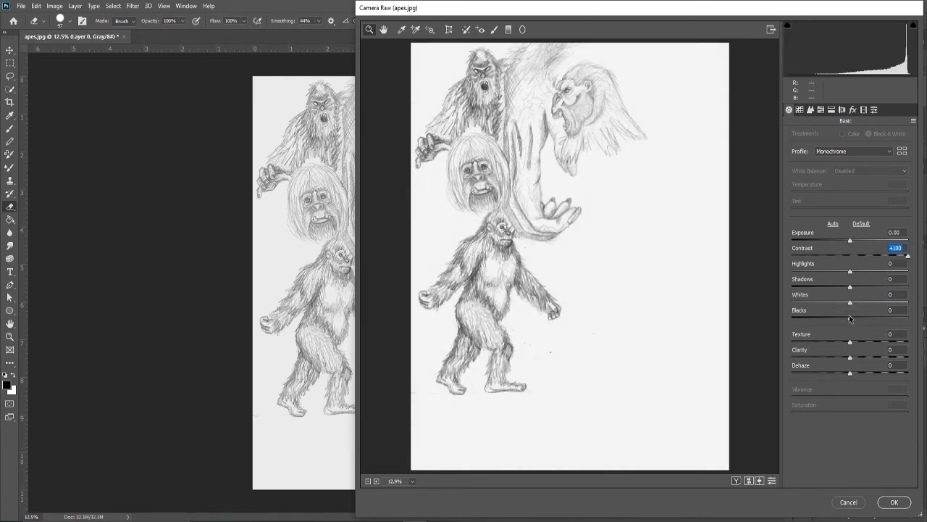
left_click_drag(850, 317, 814, 321)
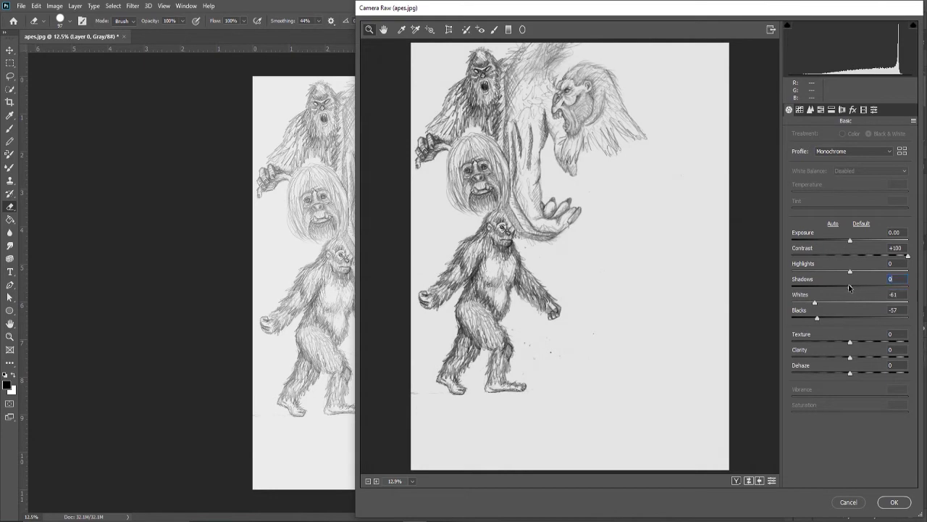
left_click_drag(850, 287, 917, 271)
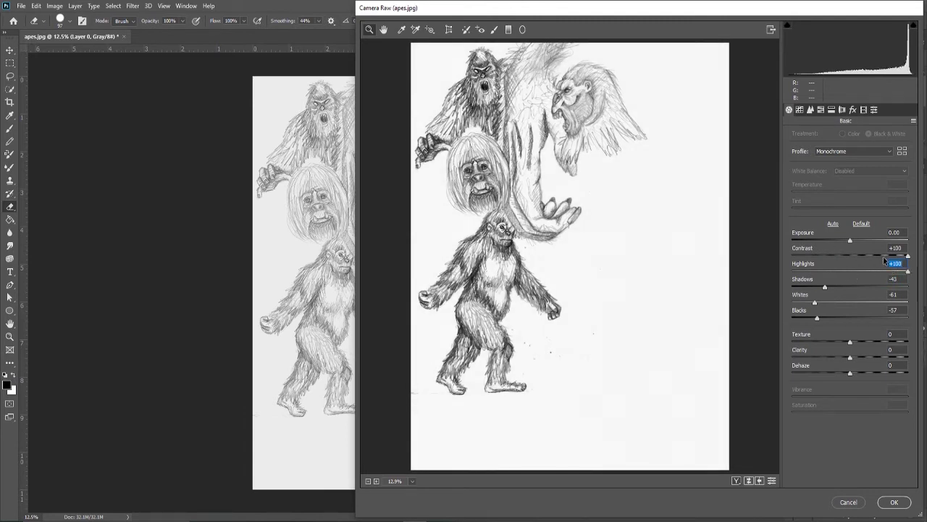
left_click(852, 241)
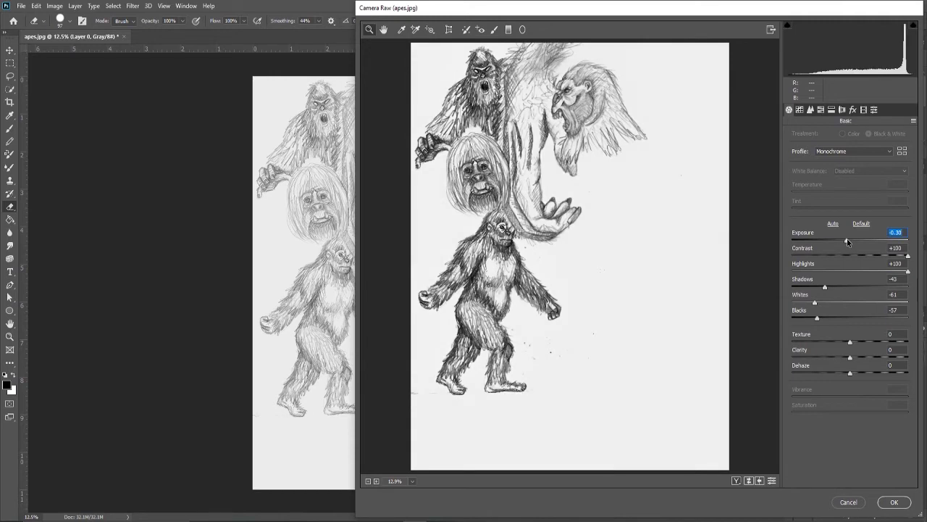
left_click_drag(852, 240, 844, 241)
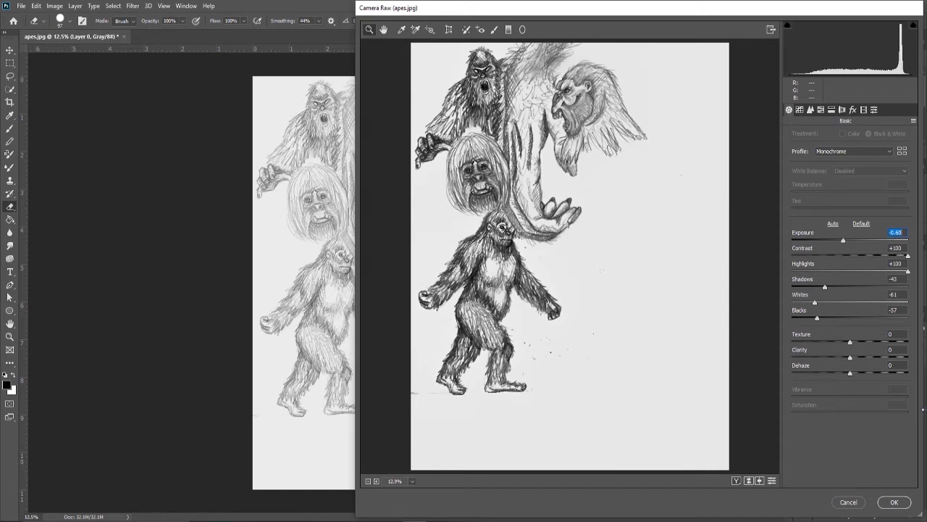
left_click(896, 502)
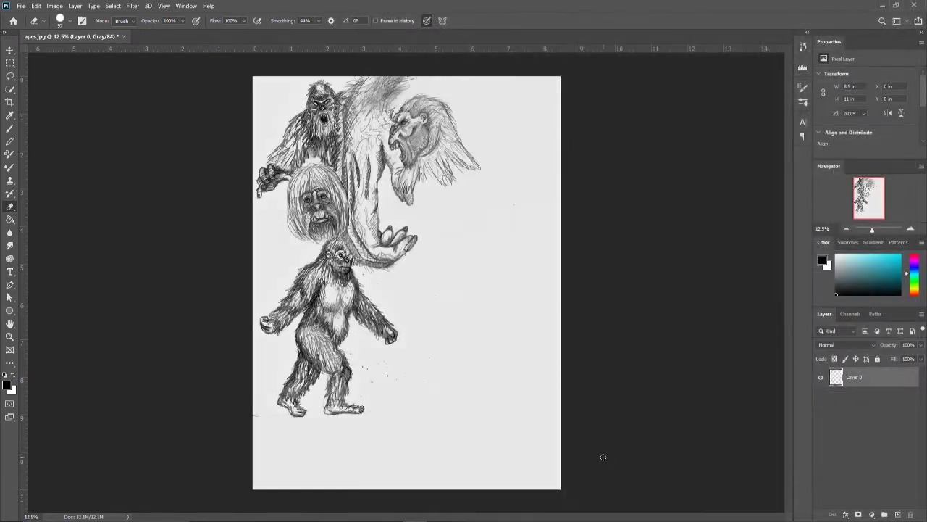
- Export the darkened ape sketch from Photoshop as a new JPG image
left_click(21, 5)
mouse_move(46, 151)
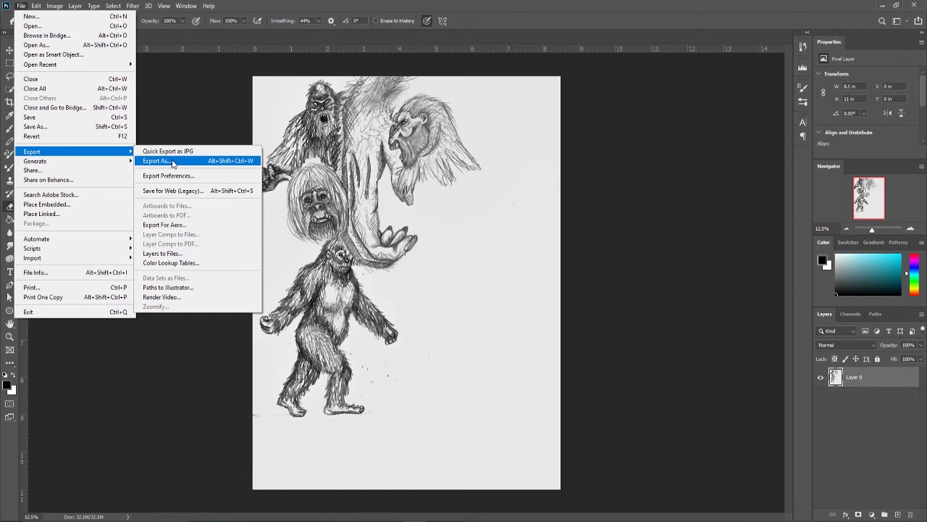
left_click(172, 163)
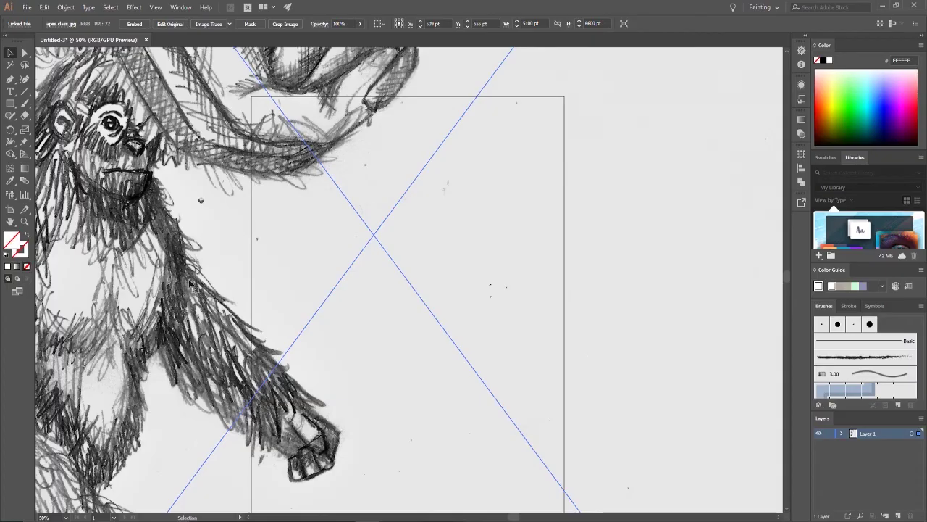
- Scale and position the placed ape sketch to fill the artboard at about 1335 × 1728 pt
key("ctrl+minus")
key("ctrl+minus")
key("ctrl+minus")
key("ctrl+minus")
key("ctrl+minus")
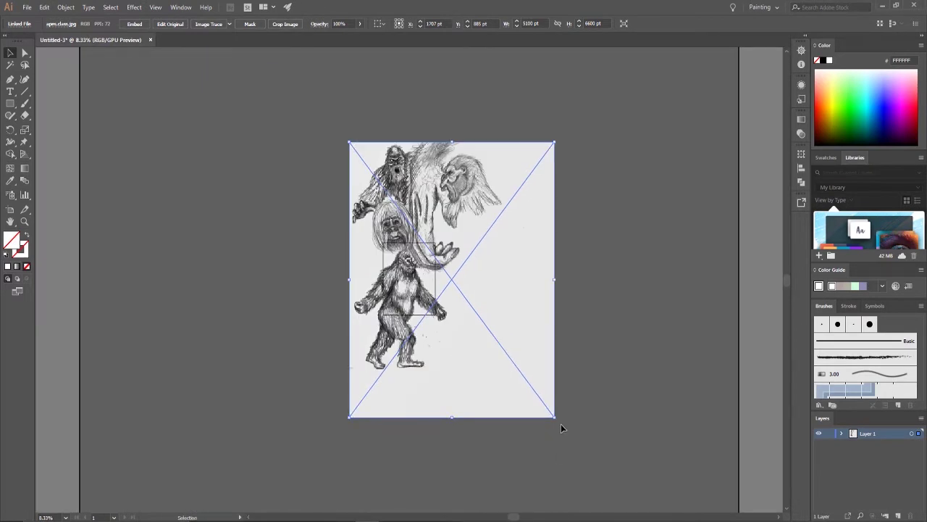
left_click_drag(555, 418, 448, 274)
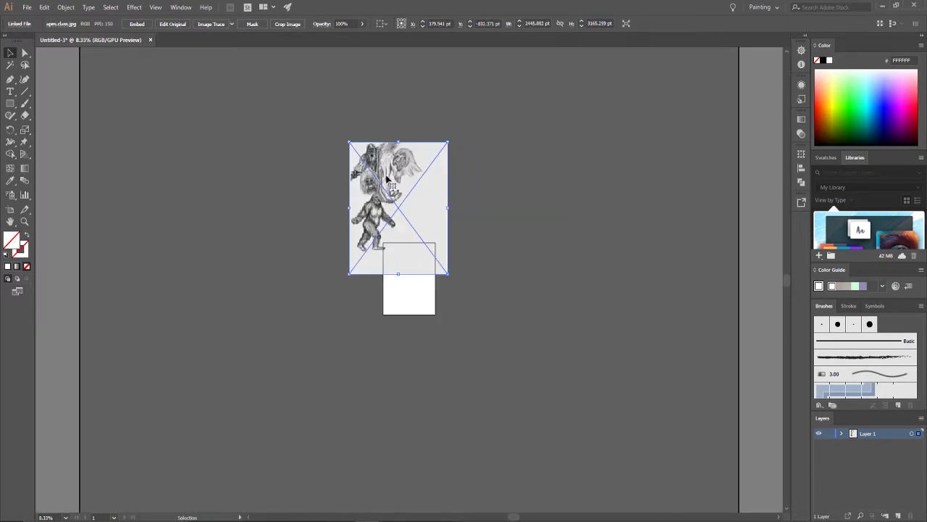
left_click_drag(386, 179, 421, 278)
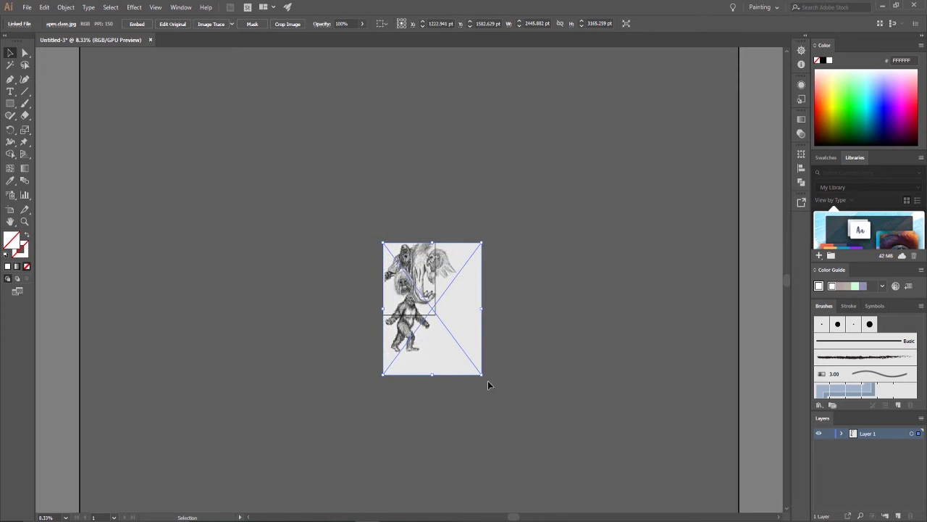
left_click_drag(482, 375, 439, 317)
key("ctrl+0")
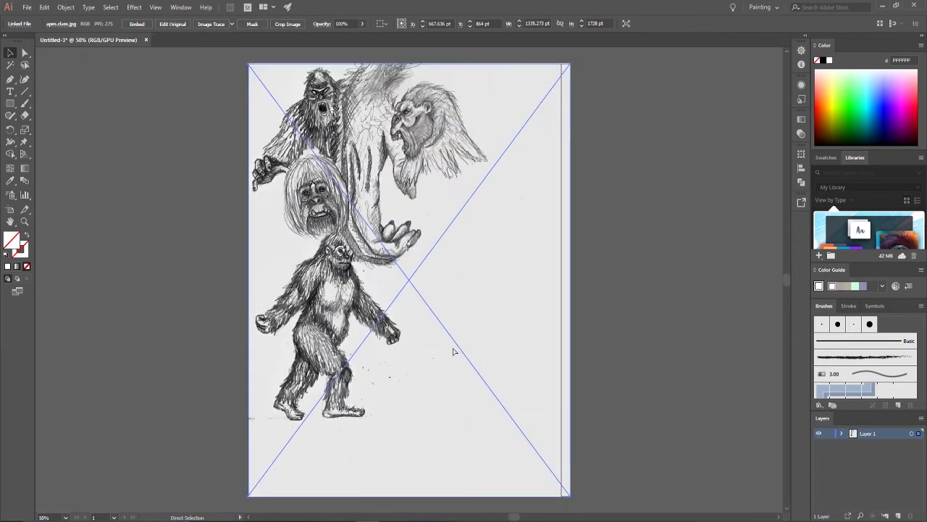
left_click(700, 271)
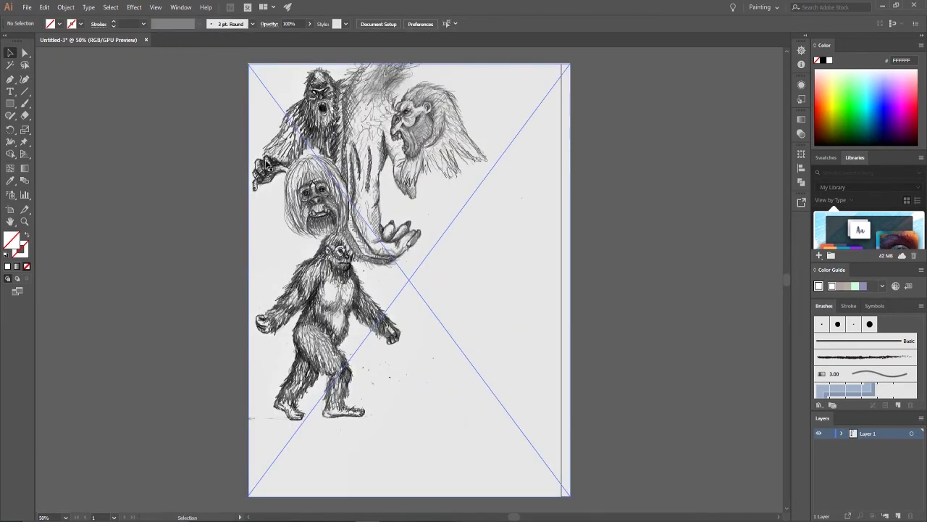
left_click(308, 164)
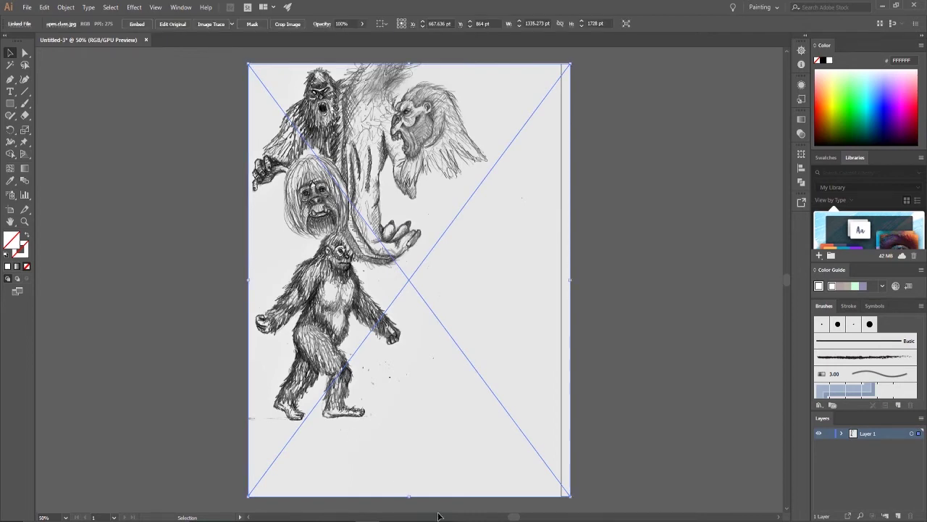
left_click(416, 521)
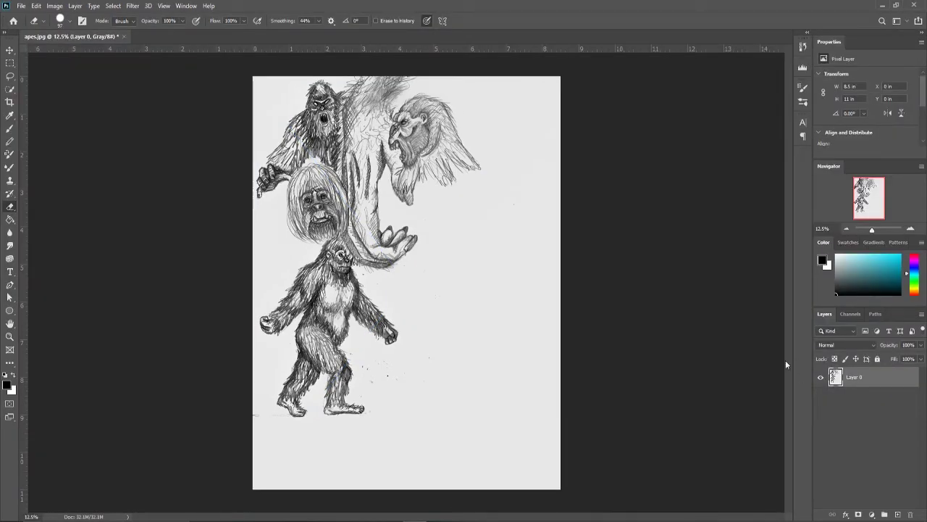
- Undo and redo the Camera Raw darkening to compare, keeping the darker sketch
key("ctrl+z")
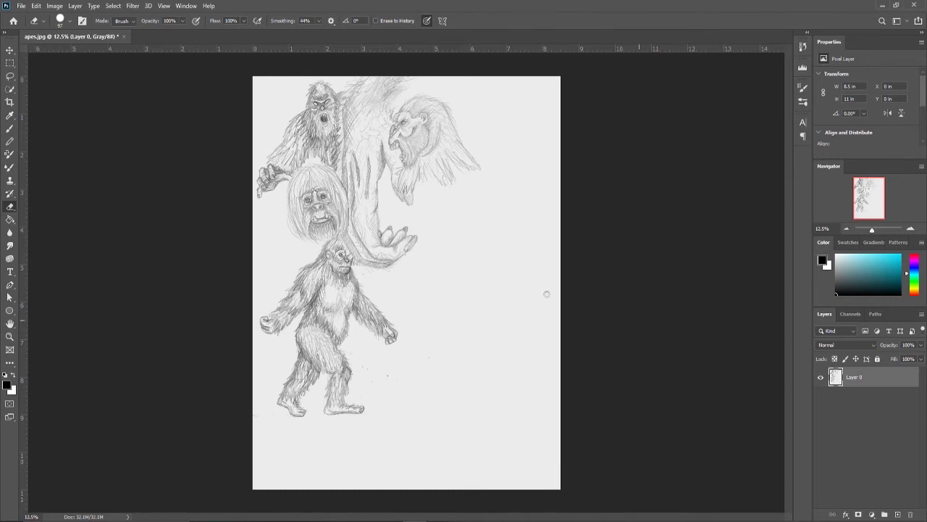
left_click(36, 6)
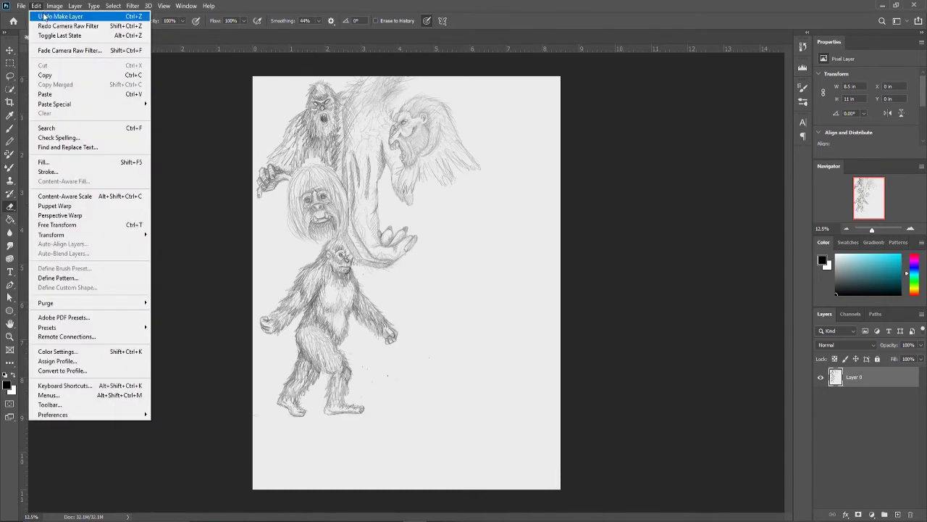
left_click(58, 26)
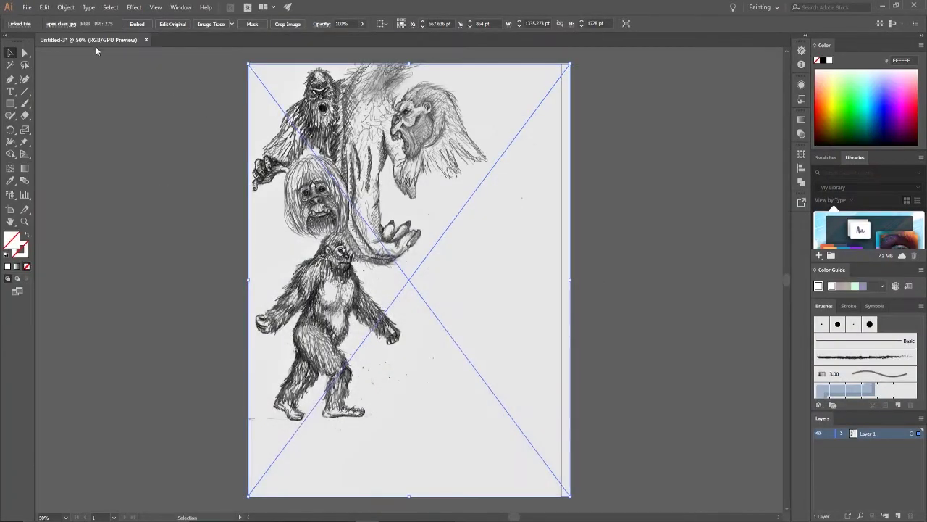
left_click(234, 25)
left_click(257, 136)
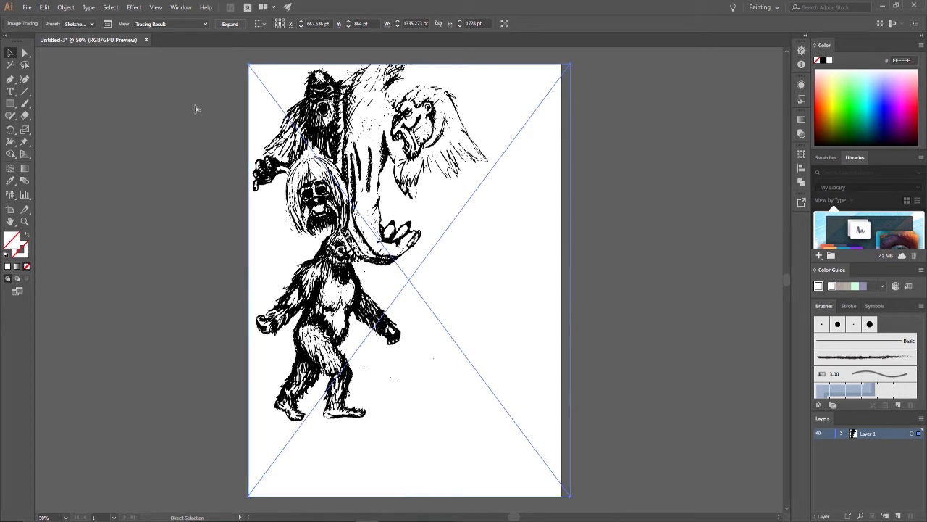
key("ctrl+z")
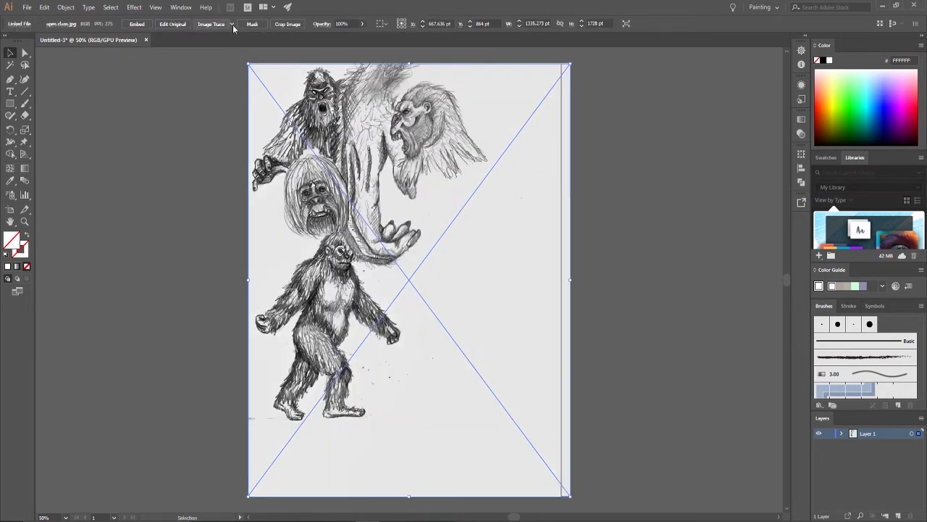
left_click(231, 24)
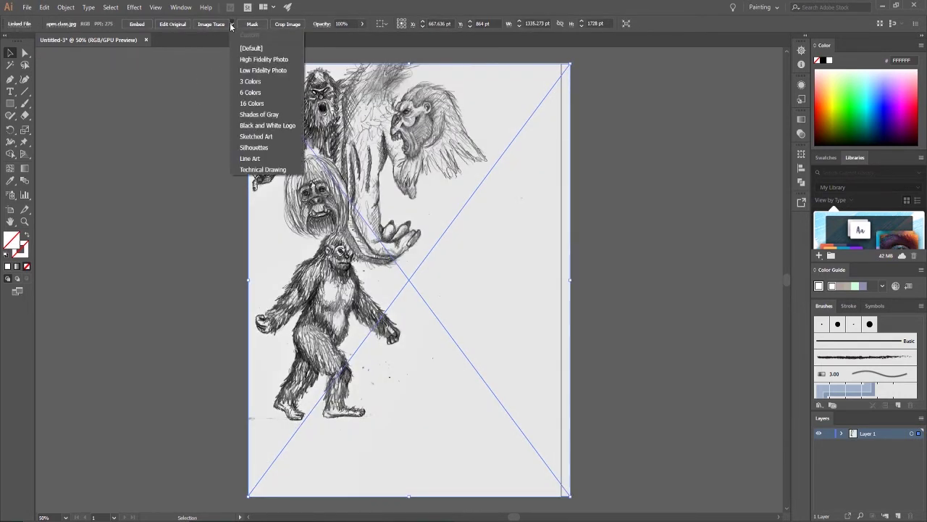
left_click(263, 82)
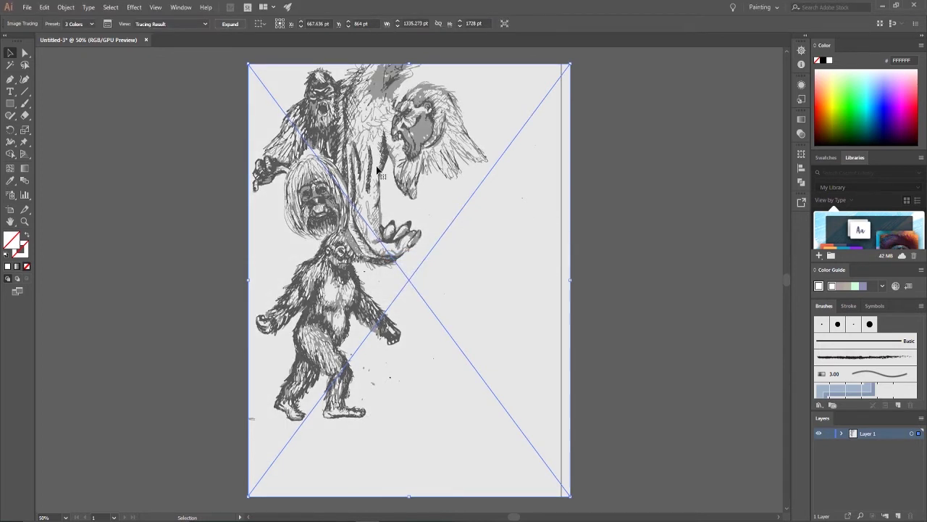
key("ctrl+z")
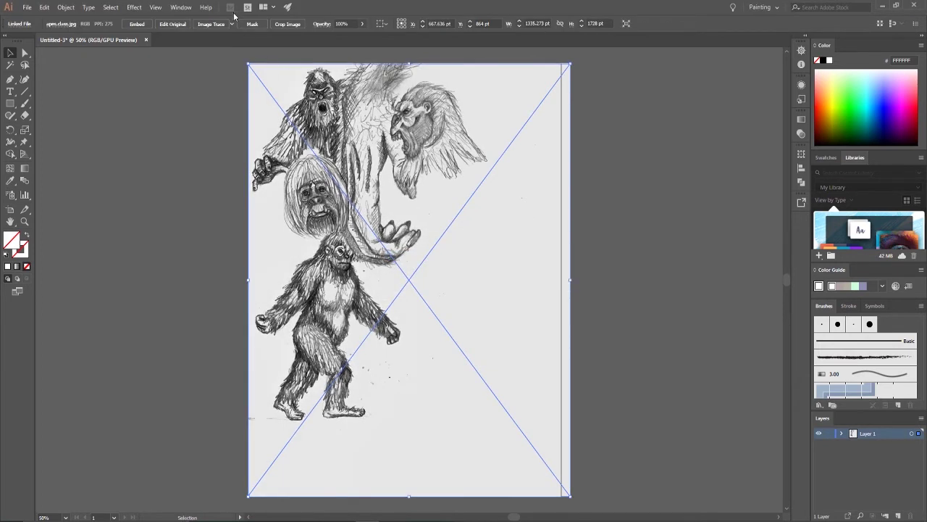
- Trace the ape sketch with High Fidelity Photo, inspect the detail, and expand it into paths
left_click(234, 27)
left_click(265, 61)
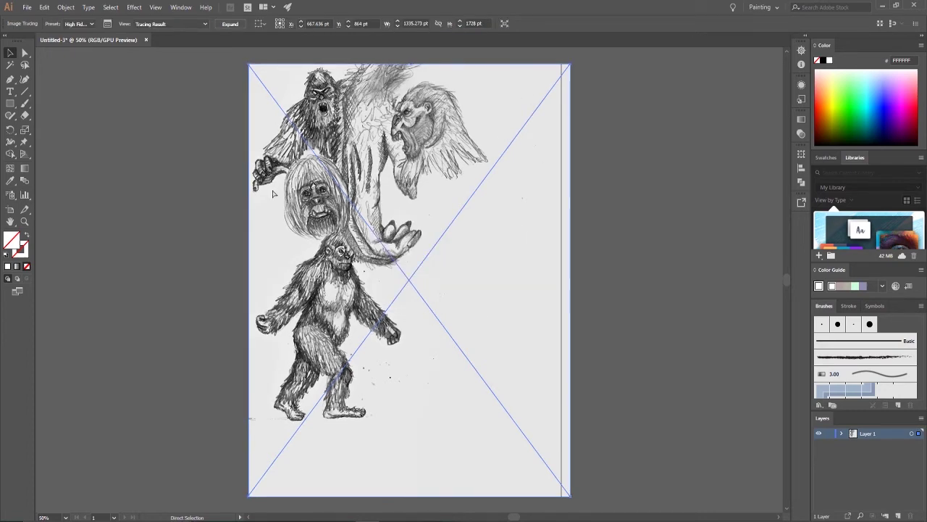
key("ctrl+plus")
key("ctrl+plus")
key("ctrl+plus")
scroll(272, 194, "up", 10)
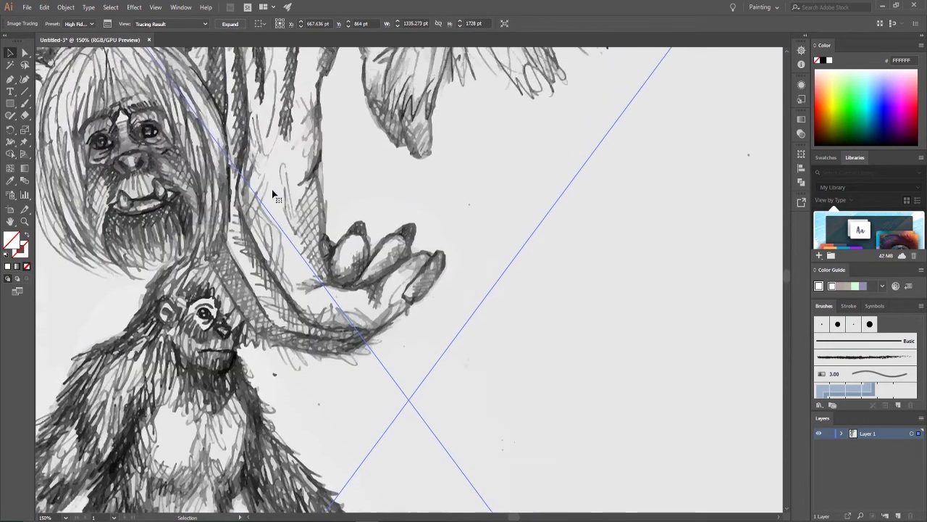
scroll(274, 196, "left", 5)
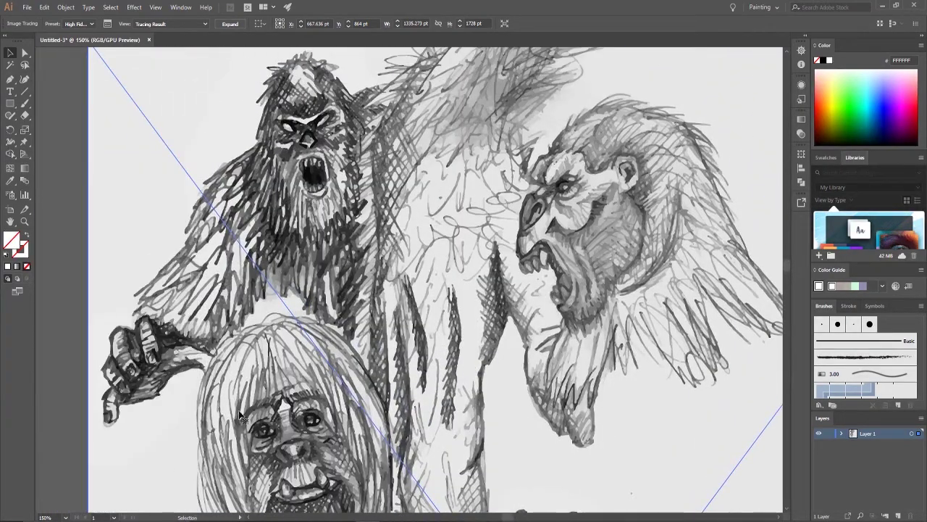
key("ctrl+minus")
key("ctrl+minus")
key("ctrl+minus")
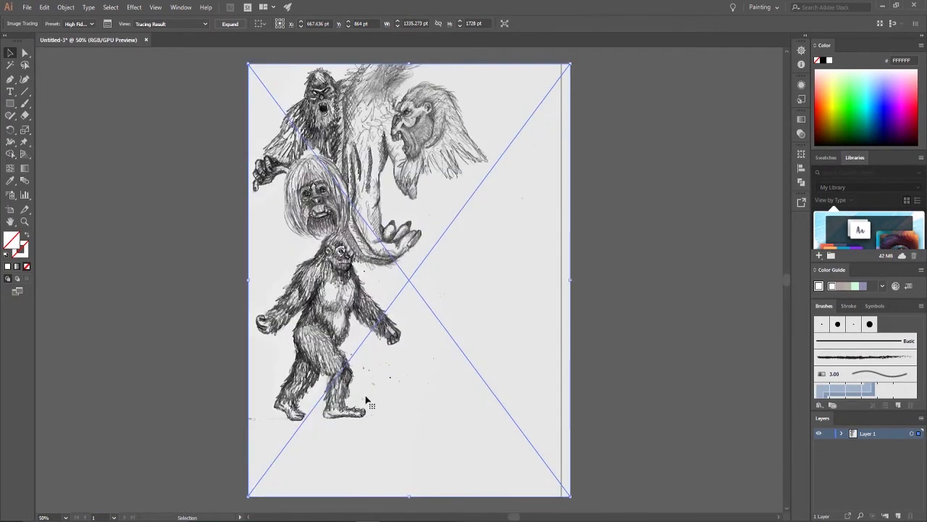
left_click(225, 27)
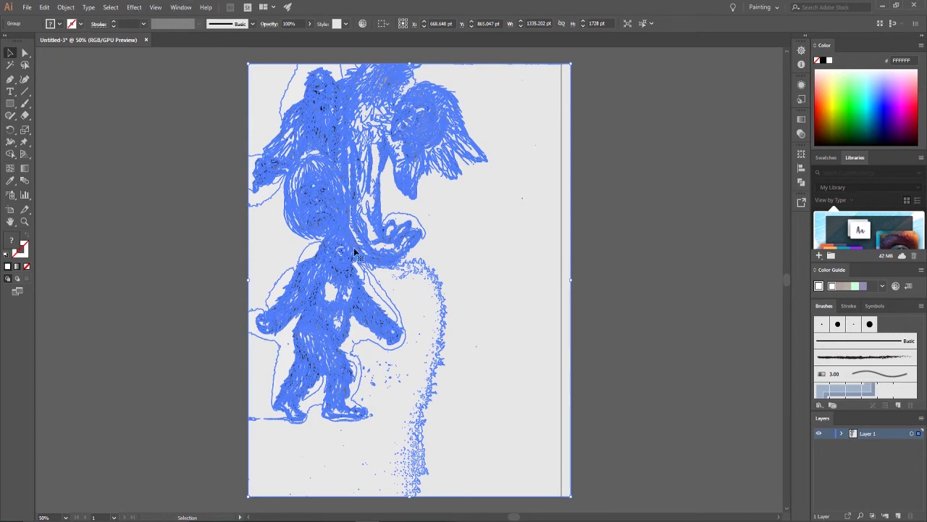
left_click(70, 8)
left_click(81, 55)
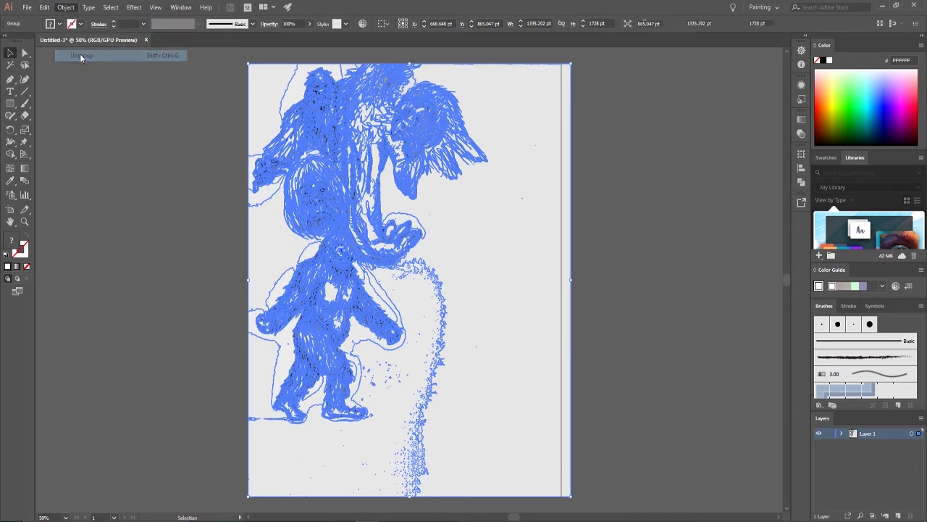
left_click(184, 169)
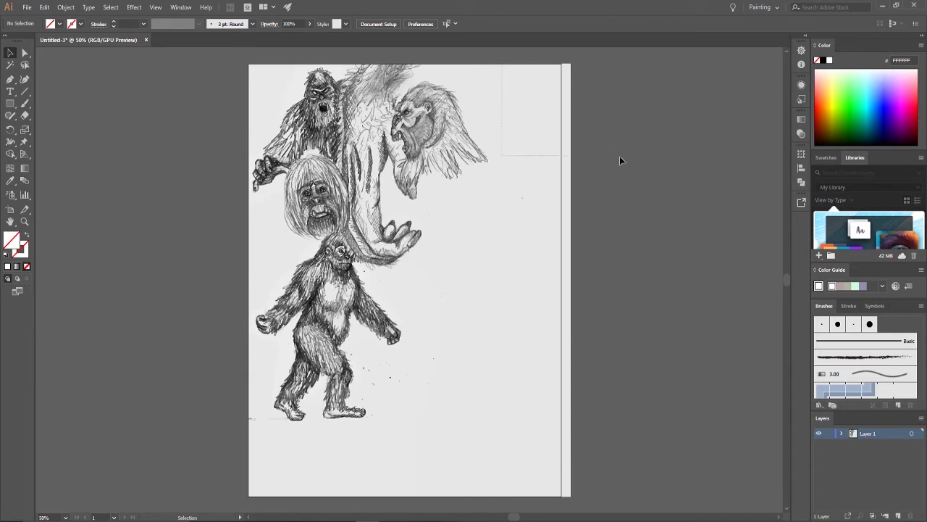
left_click(503, 324)
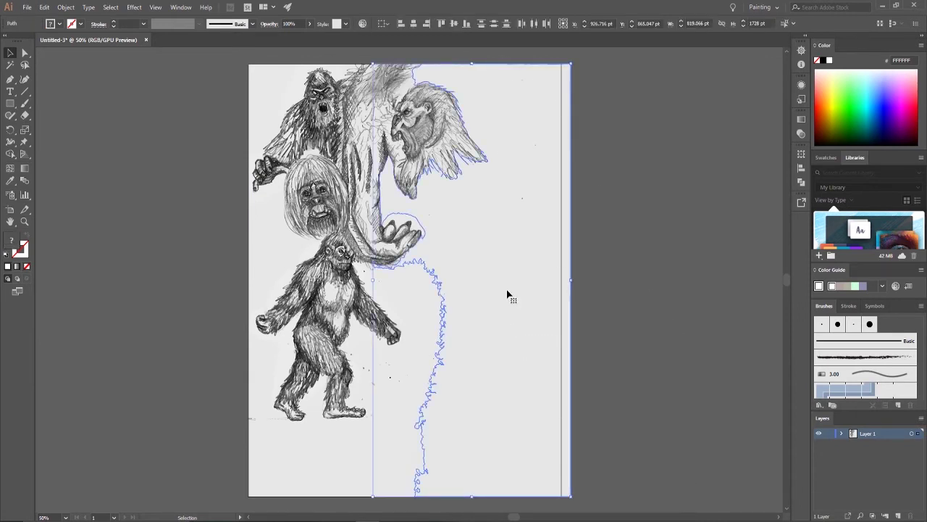
key("Delete")
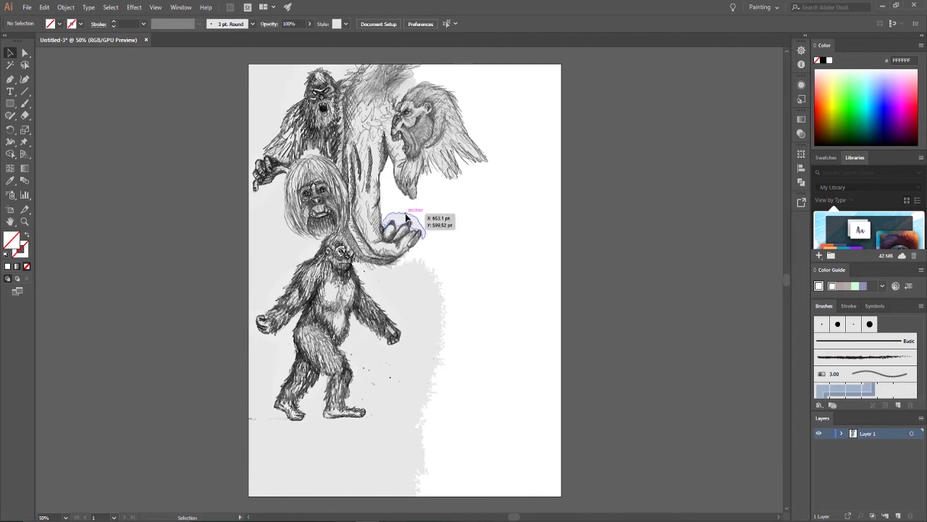
left_click(406, 215)
key("ctrl+shift+a")
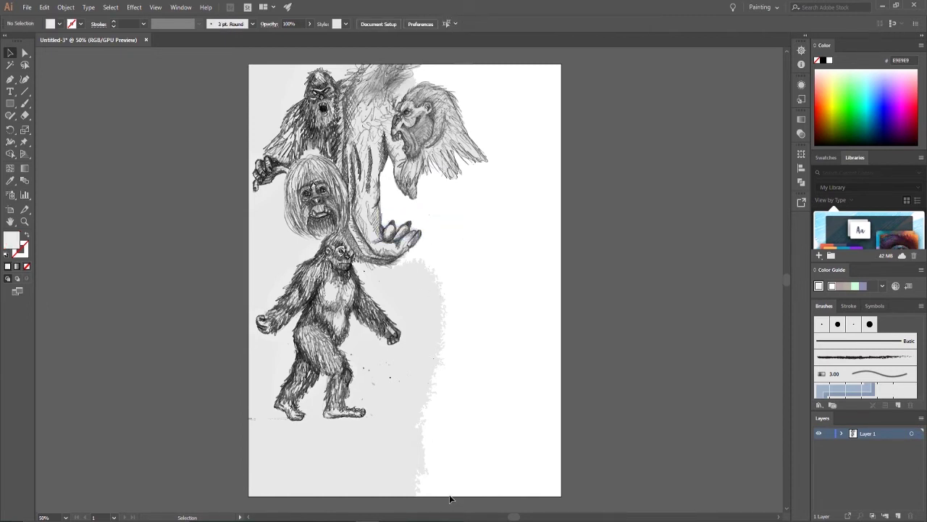
left_click_drag(449, 497, 208, 426)
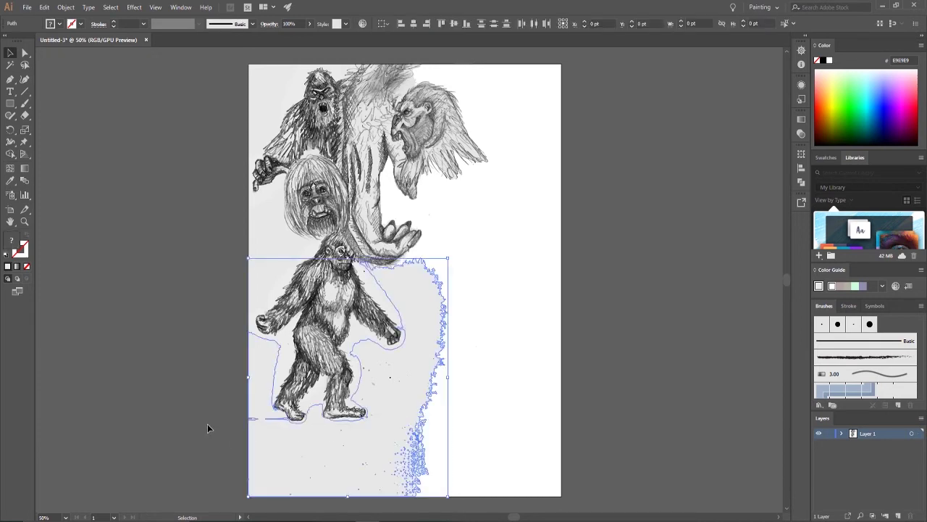
key("Delete")
left_click_drag(439, 444, 401, 261)
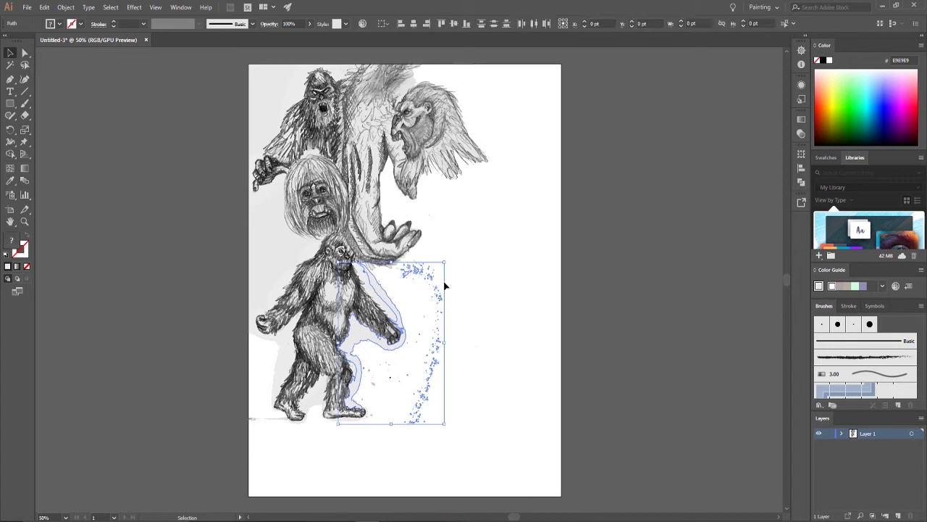
key("Delete")
left_click(369, 283)
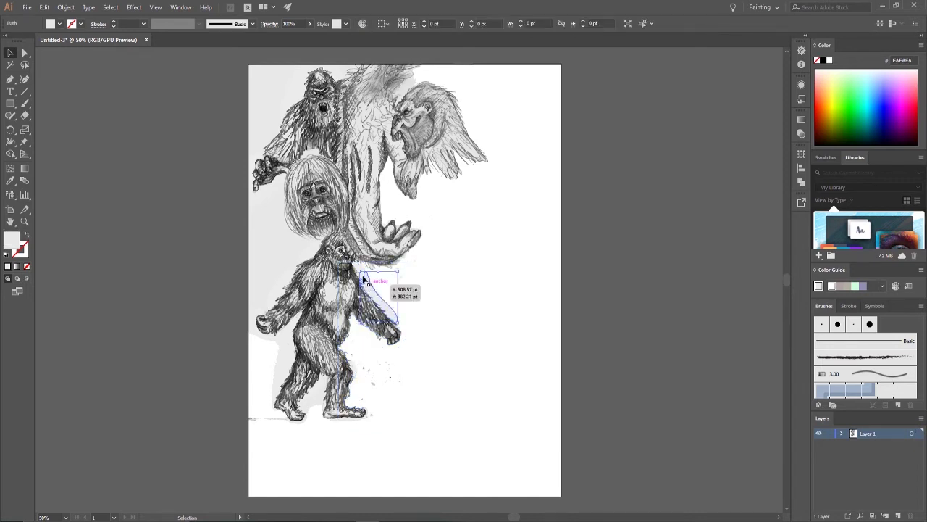
key("Delete")
left_click(366, 279)
key("Delete")
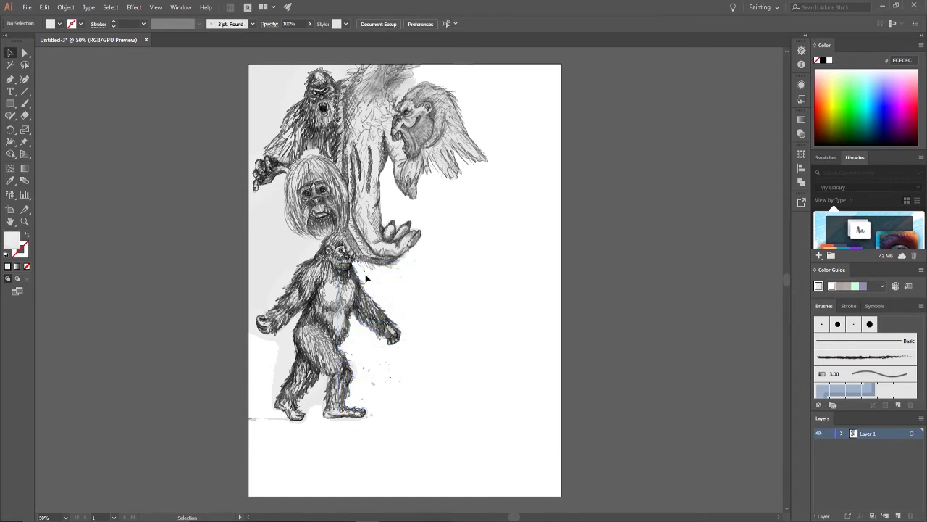
left_click(364, 268)
key("Delete")
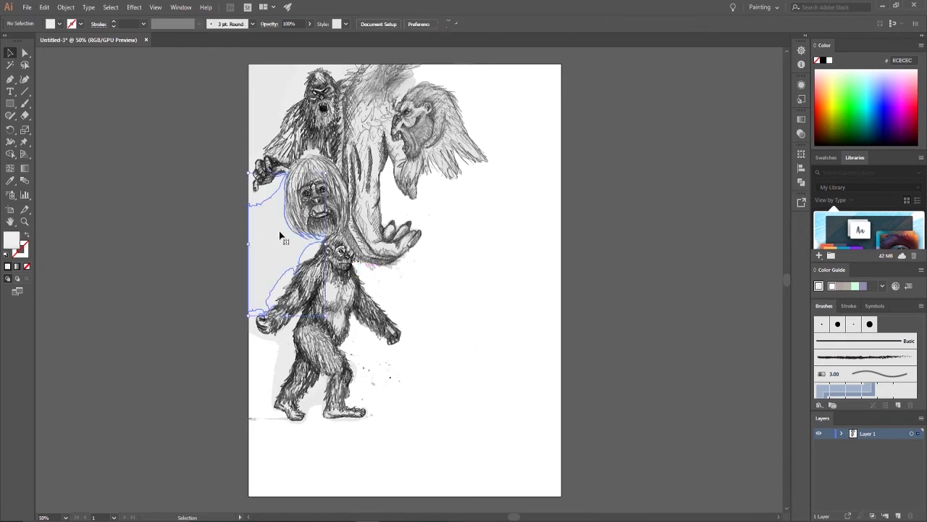
left_click(282, 235)
key("Delete")
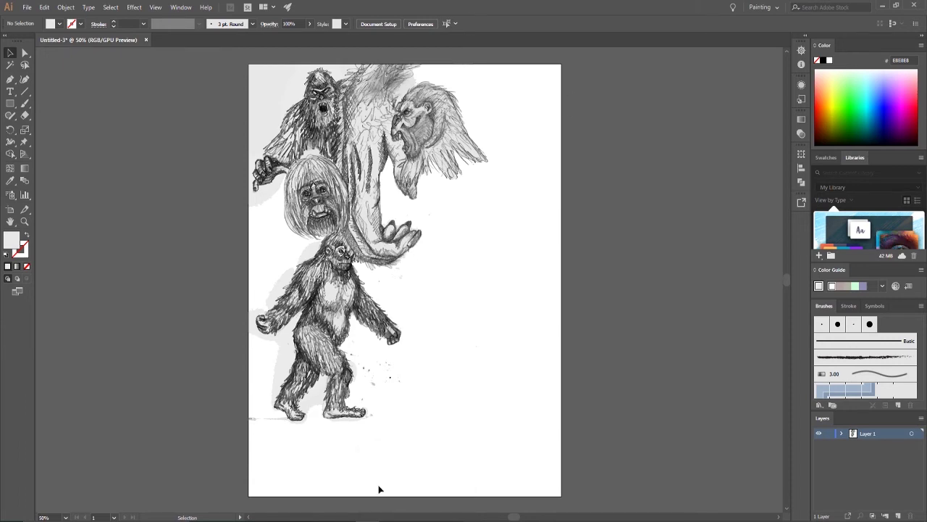
- Add an empty layer beneath the drawing and set the drawing layer to Multiply
key("alt+Tab")
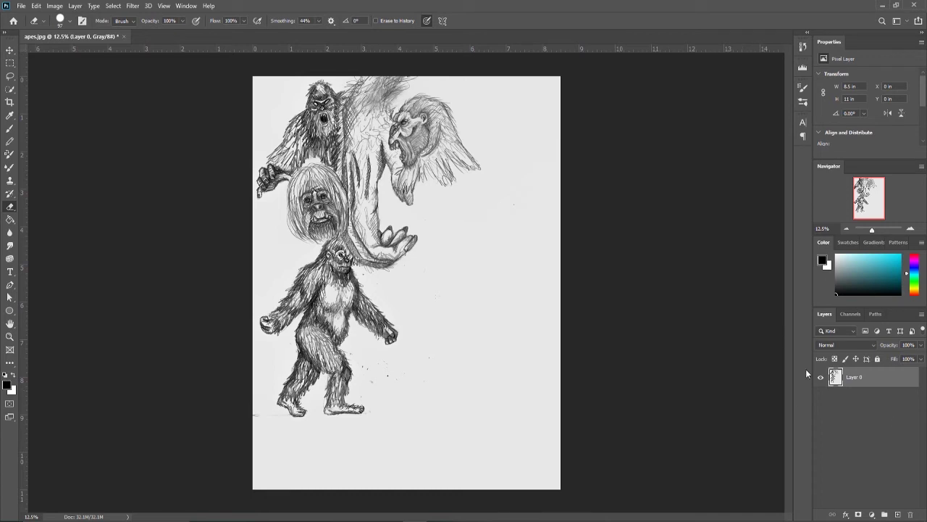
left_click(897, 514)
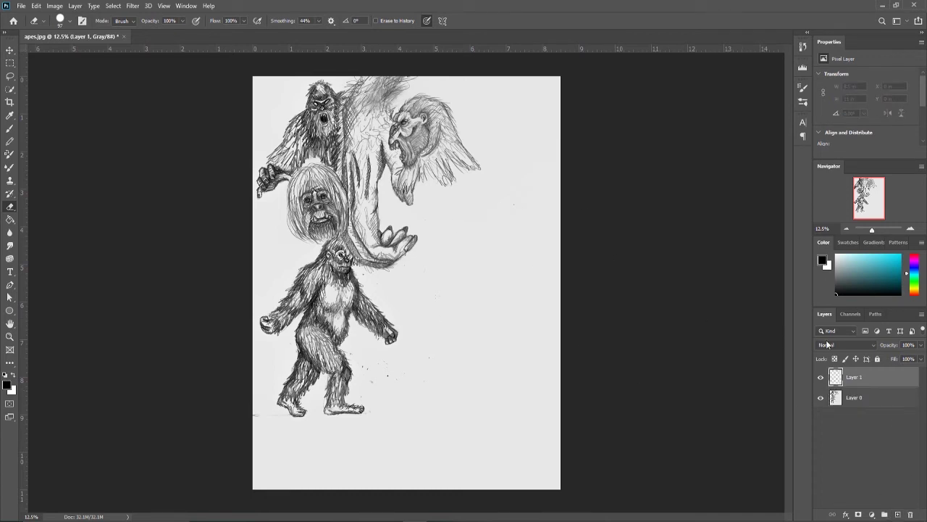
left_click_drag(843, 402, 839, 377)
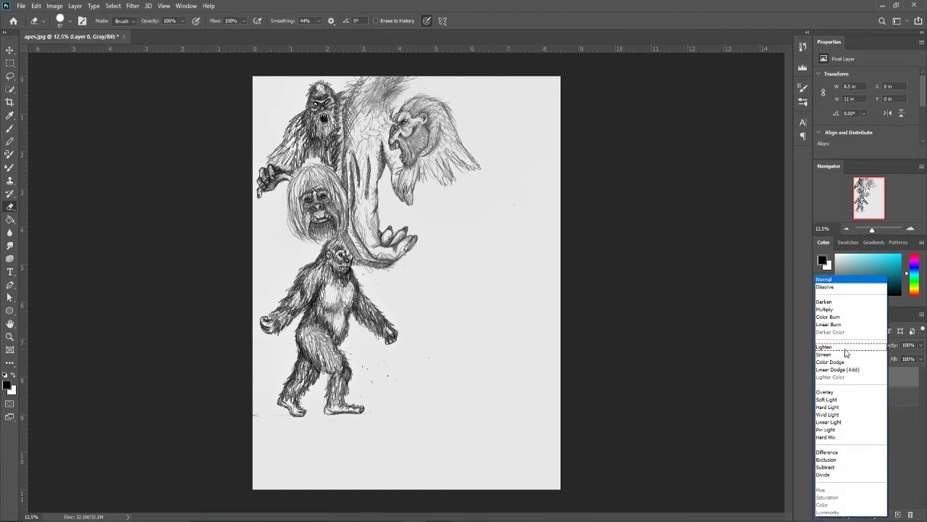
left_click(848, 346)
left_click(825, 310)
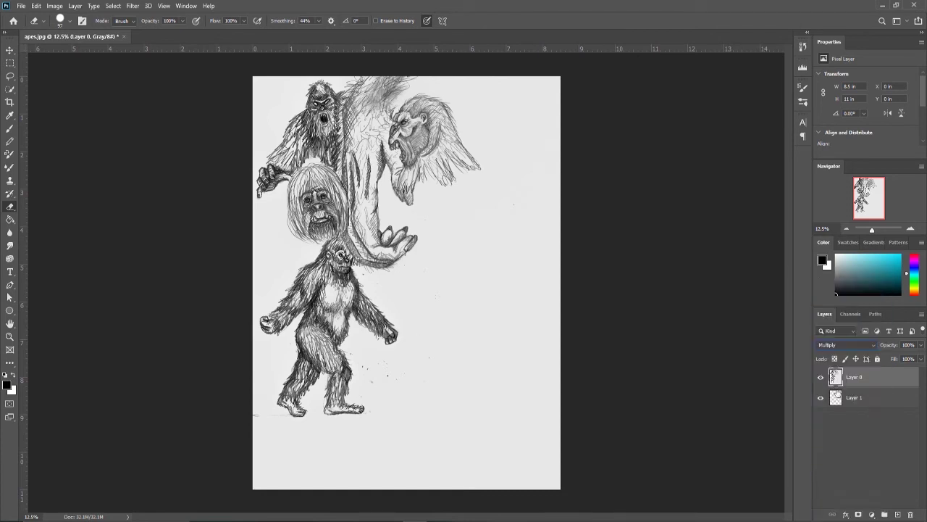
- Select the empty layer, set opacity to 40% and shift the colour toward orange
left_click(838, 398)
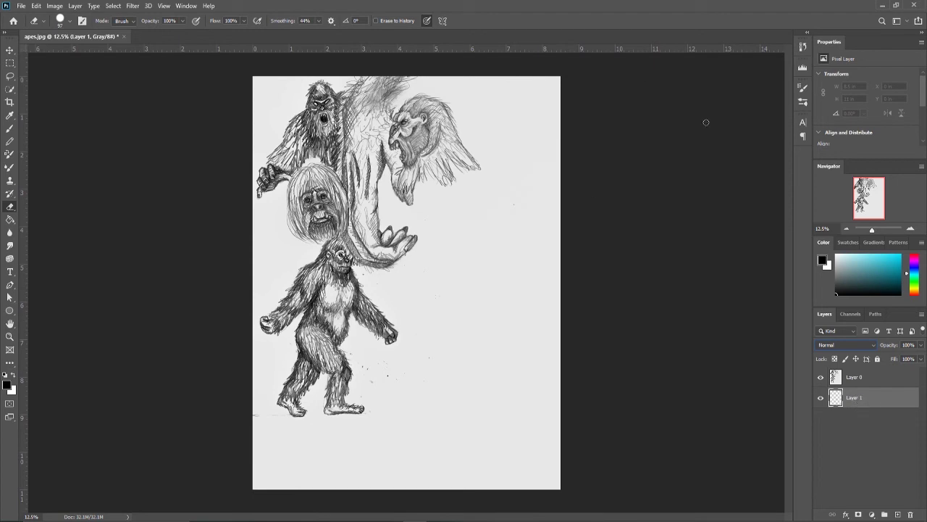
left_click(69, 22)
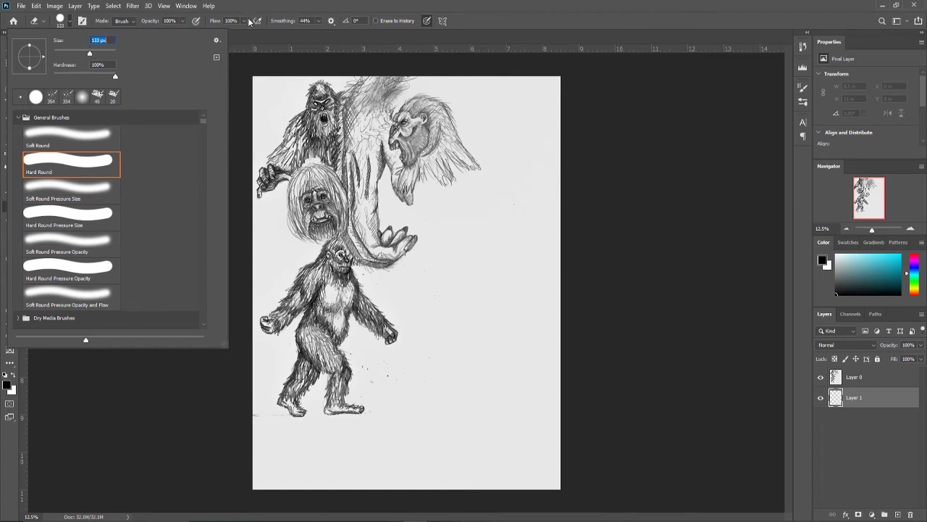
left_click(183, 22)
left_click_drag(183, 32, 155, 32)
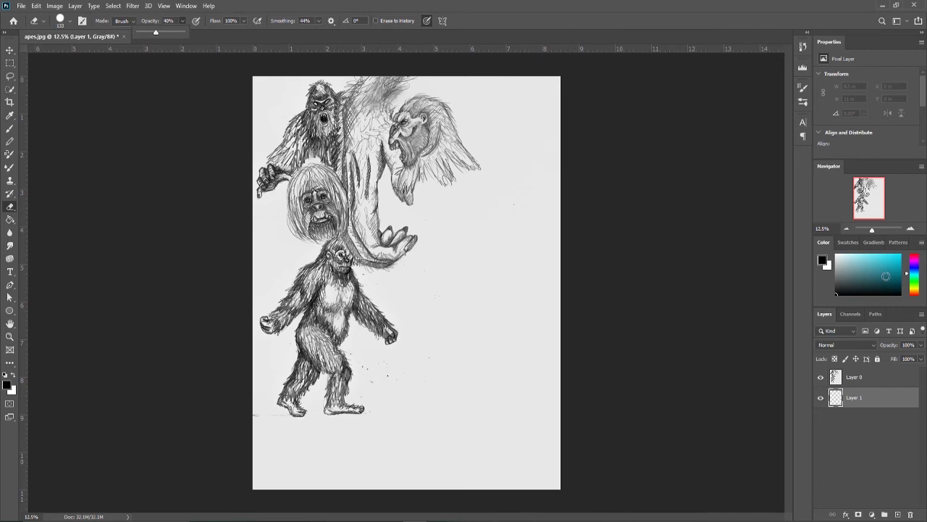
left_click_drag(916, 275, 866, 272)
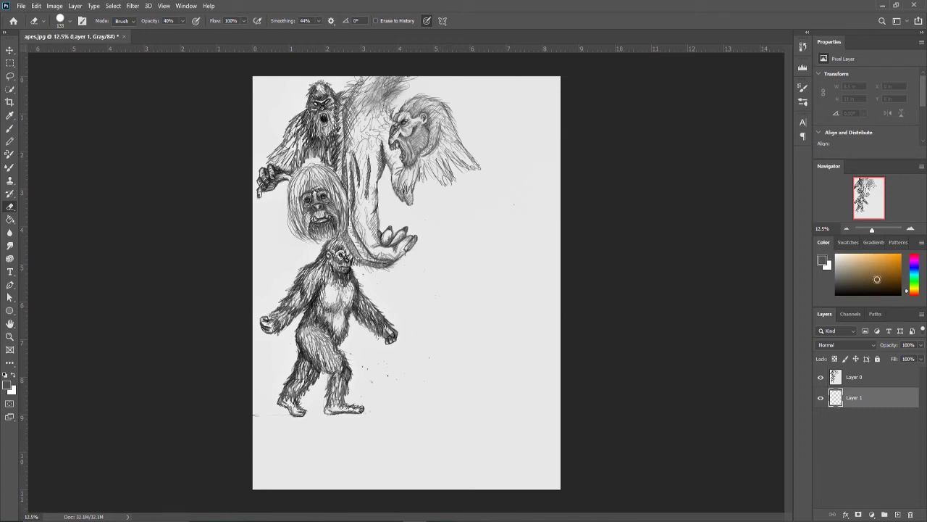
- Convert the image to RGB Color, merging its layers
left_click(54, 6)
mouse_move(64, 17)
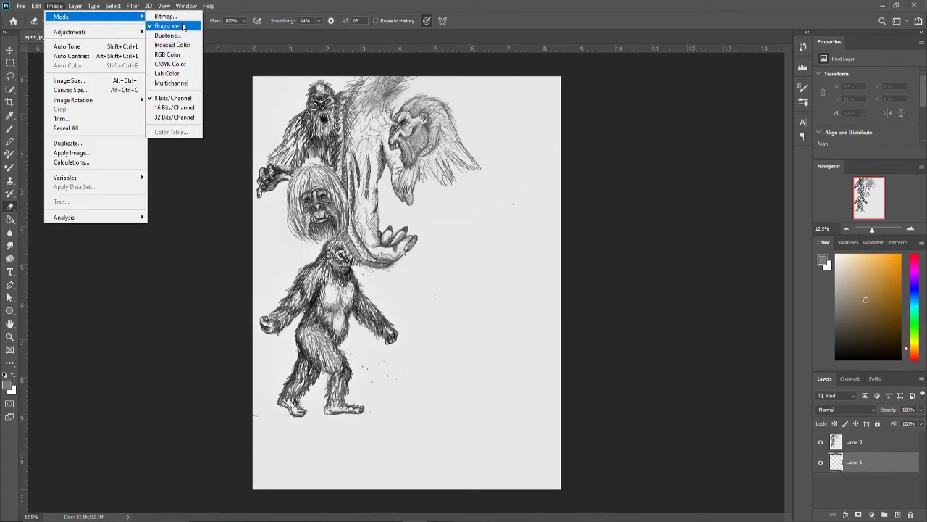
left_click(184, 55)
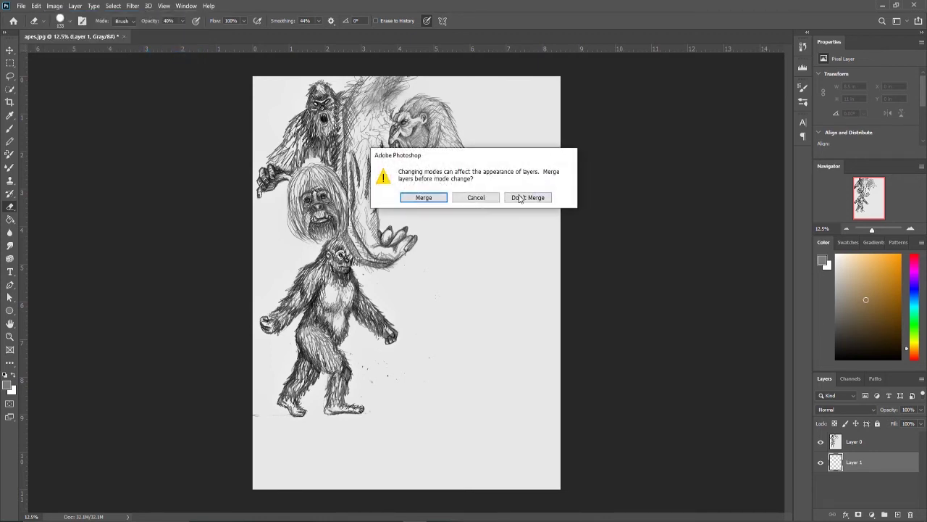
left_click(444, 199)
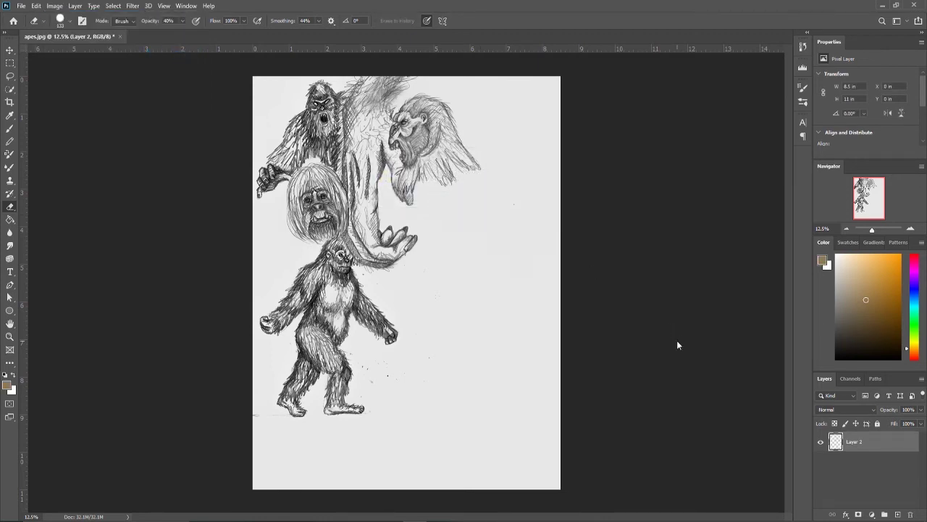
- Paint brown over the lower gorilla's body on a new layer beneath the sketch
key("b")
left_click(898, 513)
left_click_drag(841, 441, 837, 482)
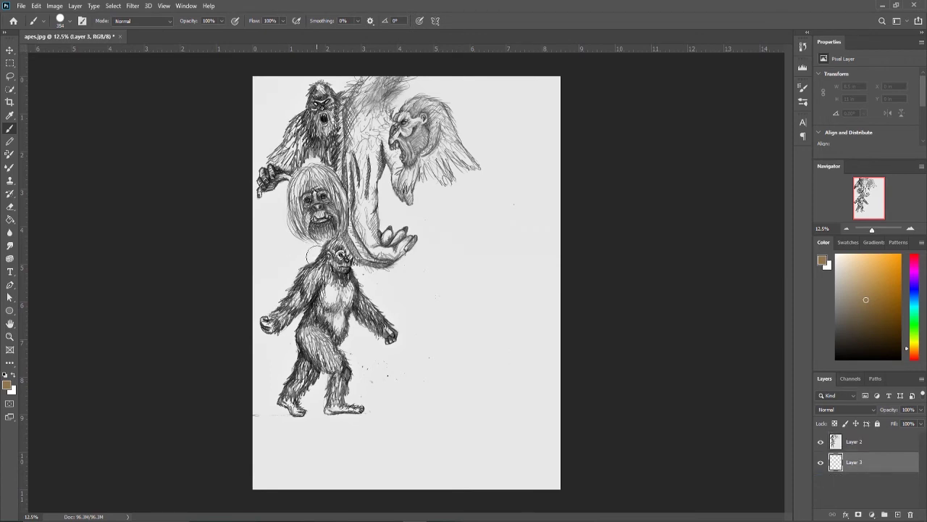
mouse_move(326, 274)
left_mouse_down()
mouse_move(328, 312)
mouse_move(308, 333)
mouse_move(319, 359)
mouse_move(329, 319)
mouse_move(332, 340)
mouse_move(346, 304)
mouse_move(337, 337)
mouse_move(343, 240)
mouse_move(300, 297)
left_mouse_up()
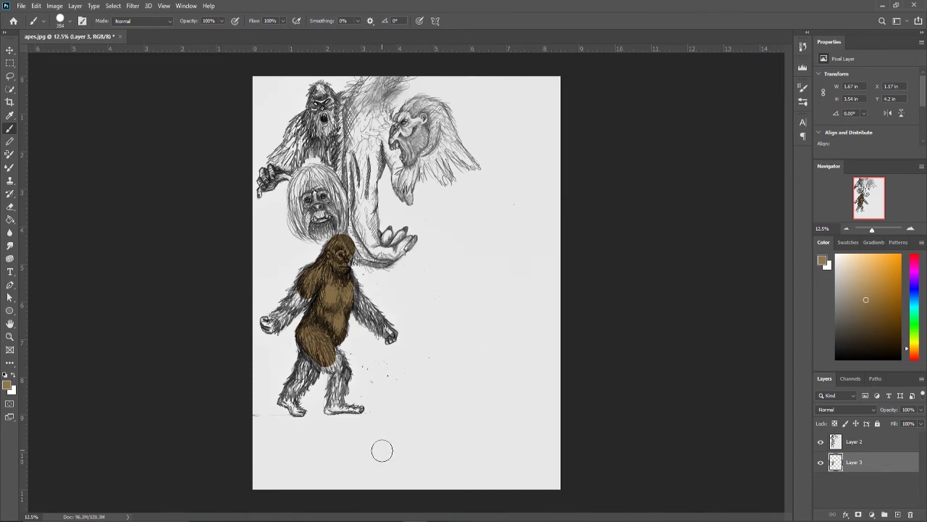
left_click(436, 393)
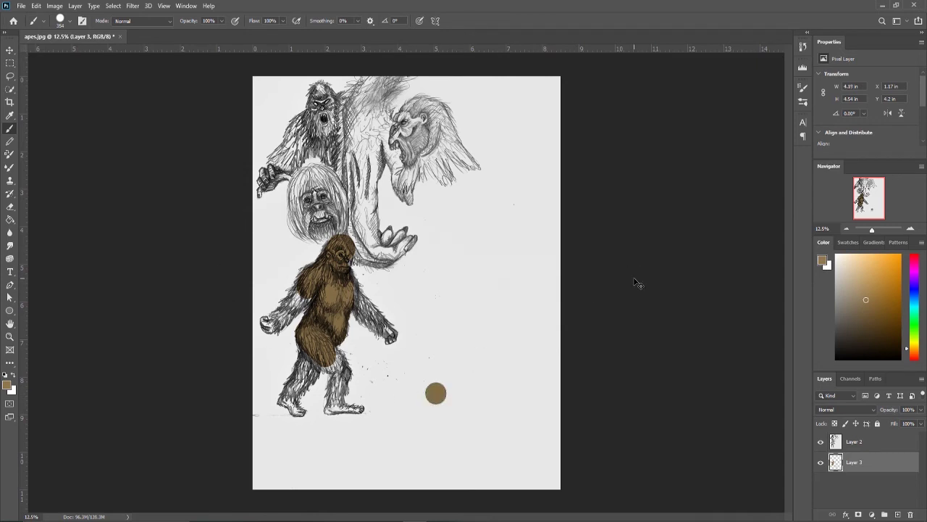
key("ctrl+z")
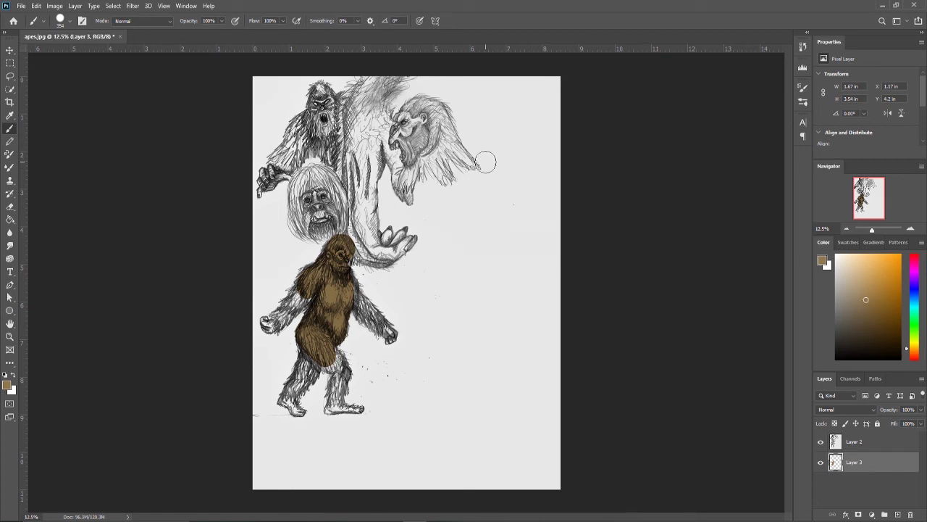
left_click(821, 461)
left_click(820, 462)
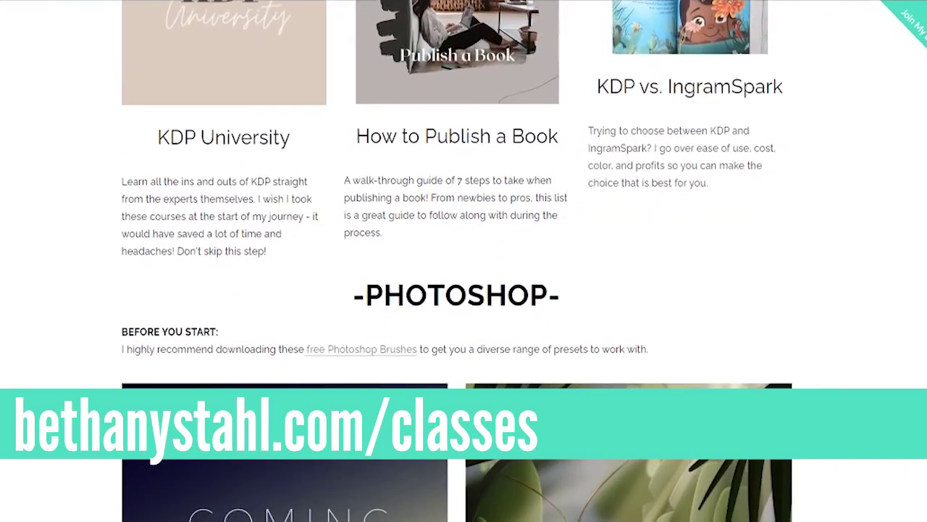
scroll(464, 261, "down", 5)
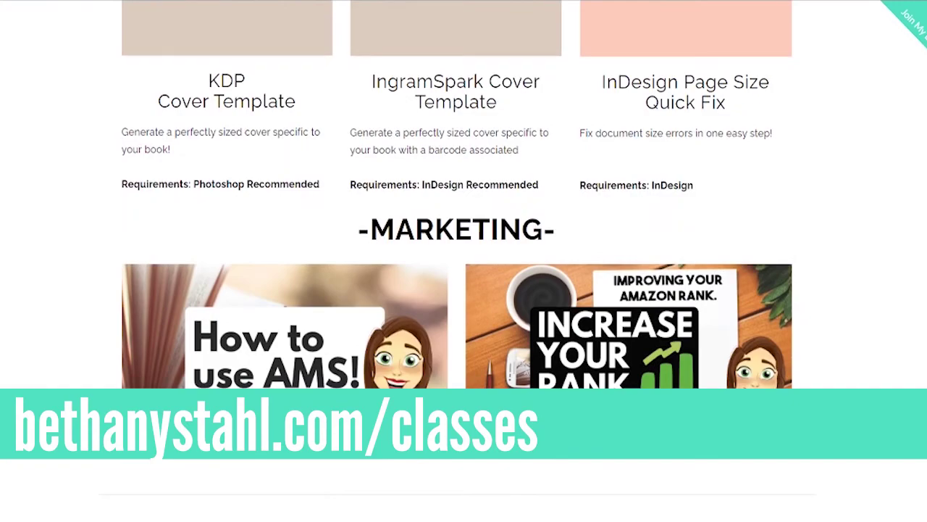
scroll(463, 260, "up", 15)
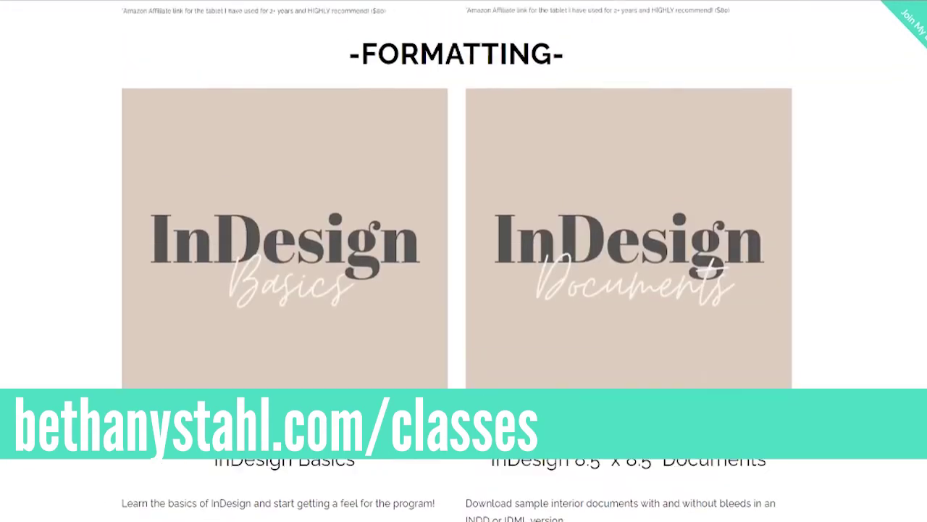
scroll(457, 261, "up", 12)
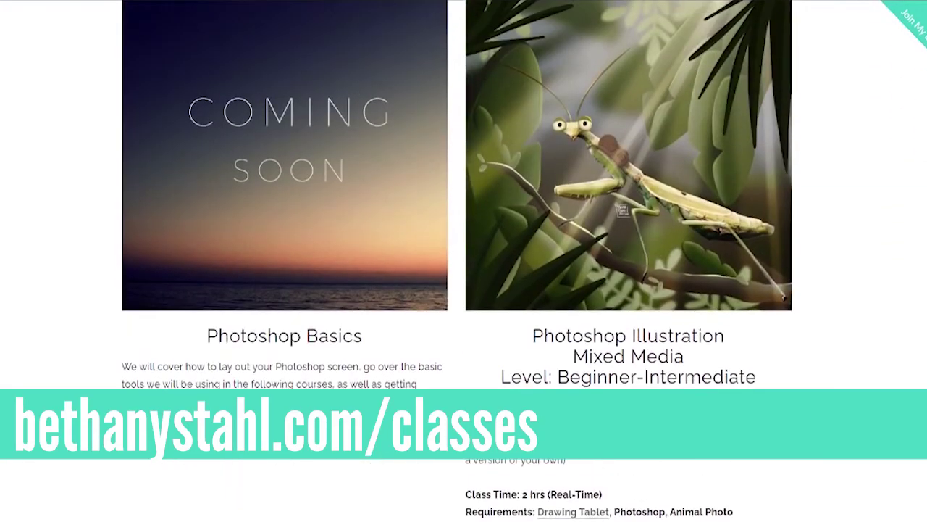
scroll(457, 261, "up", 10)
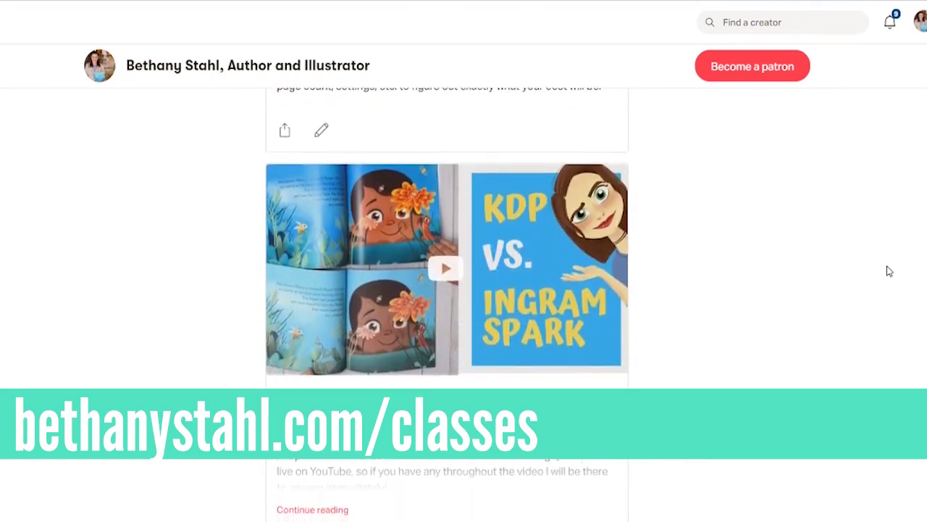
scroll(888, 270, "down", 3)
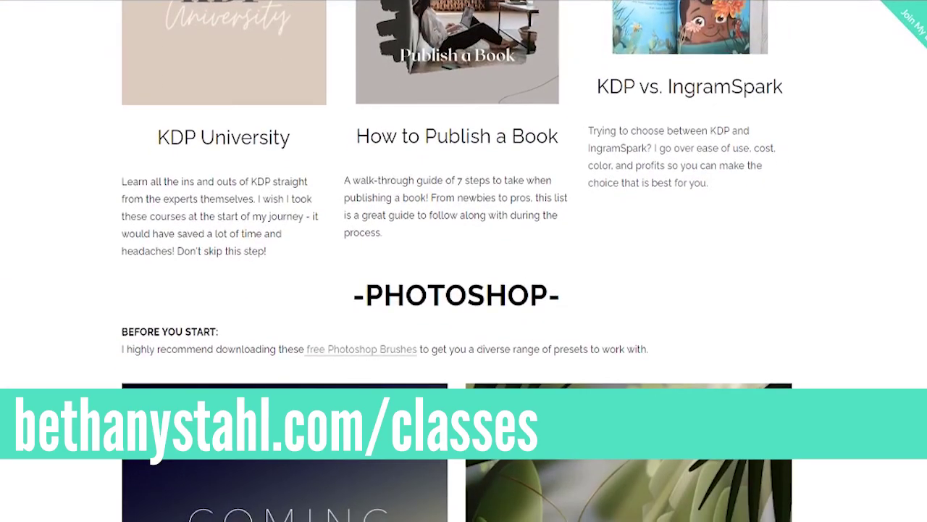
scroll(463, 261, "down", 7)
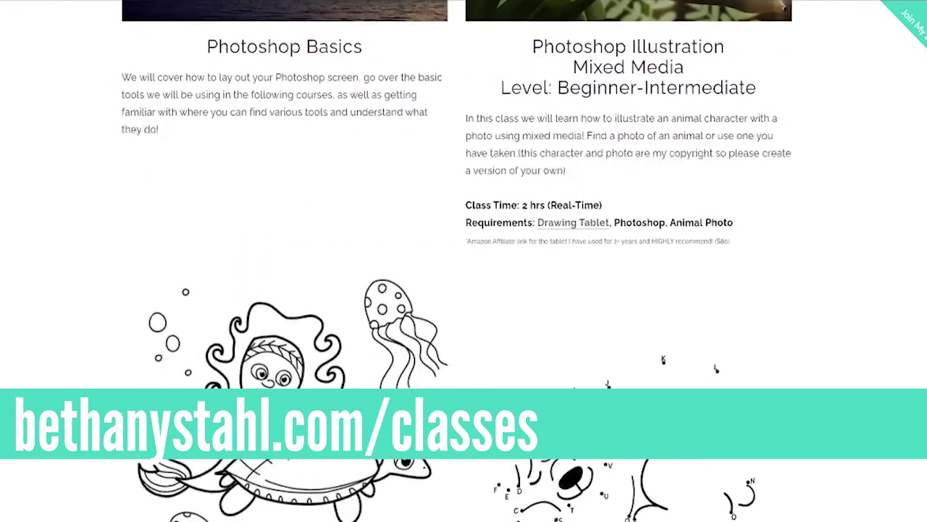